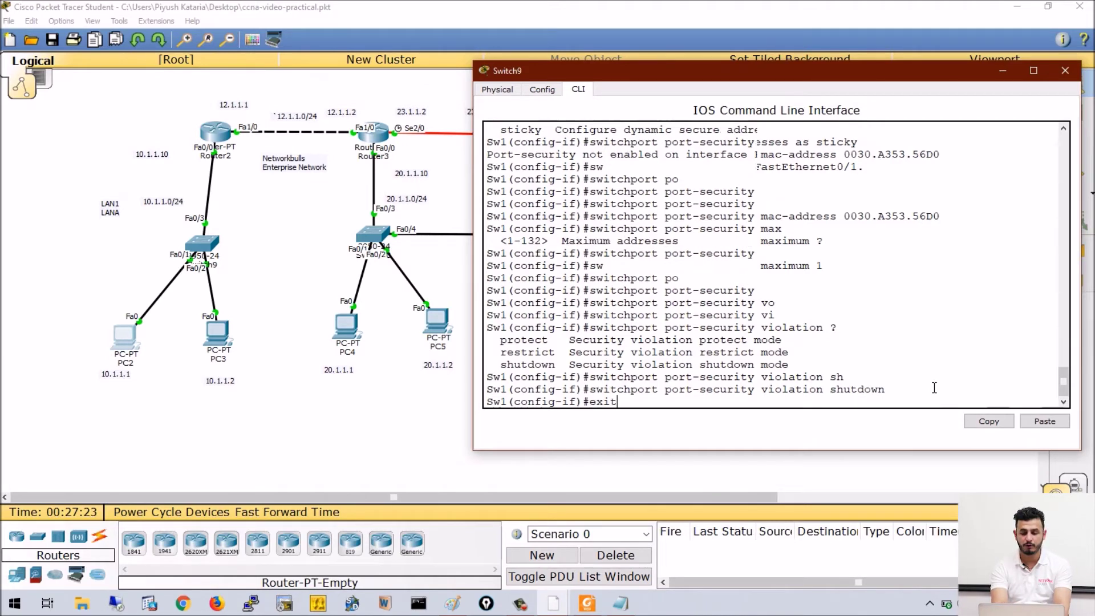
key("Return")
key("Return")
key("Return")
key("Return")
key("Return")
Step: Run show port-security and highlight Fa0/1's current address count of 1 and Shutdown action
type("show ")
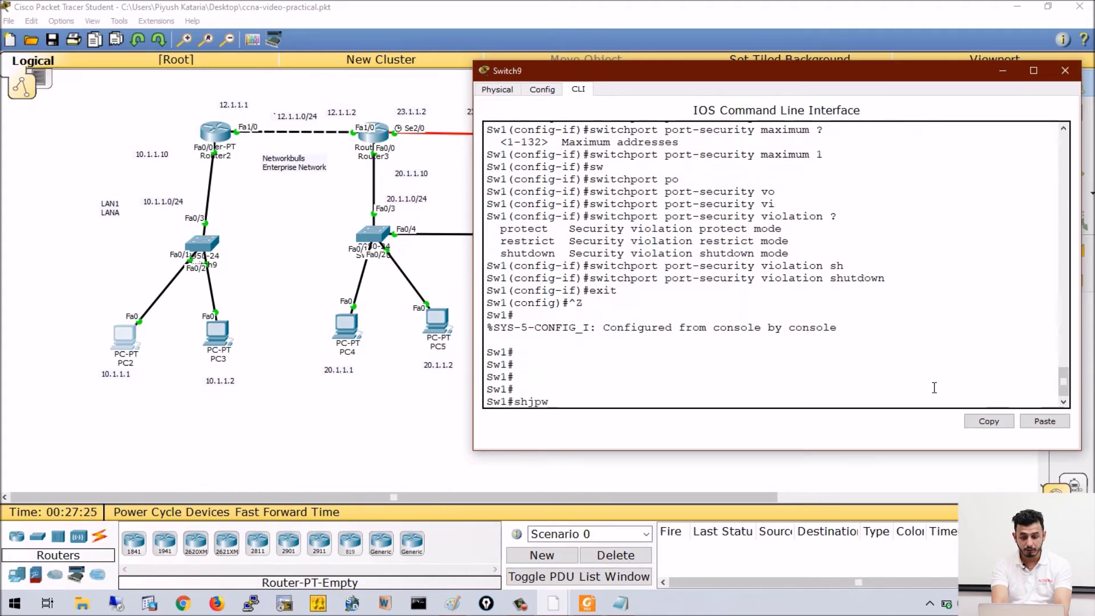
type("port")
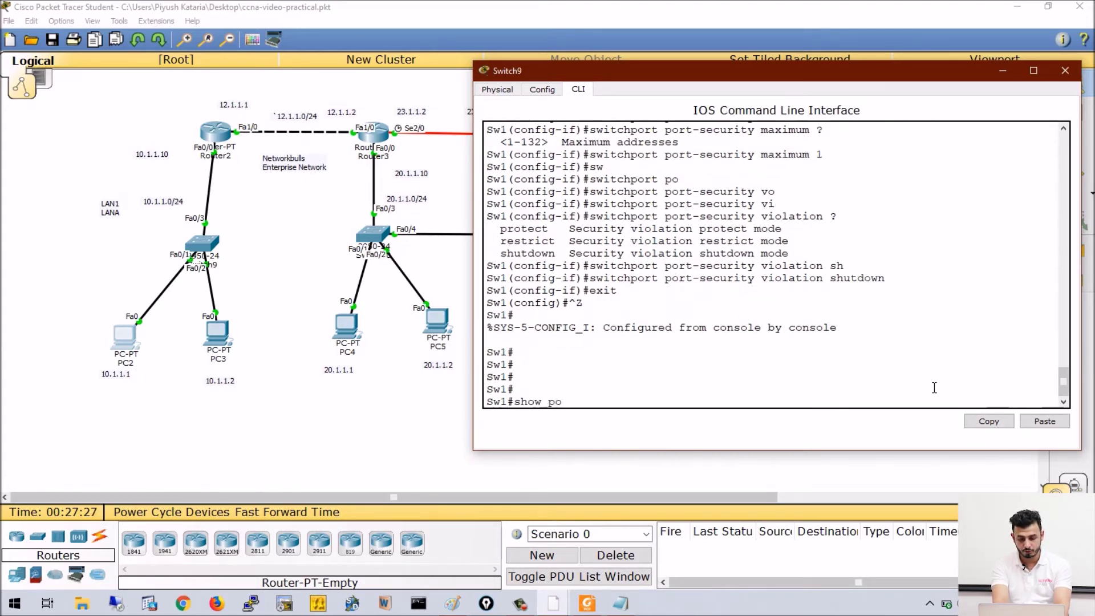
key("Tab")
key("Return")
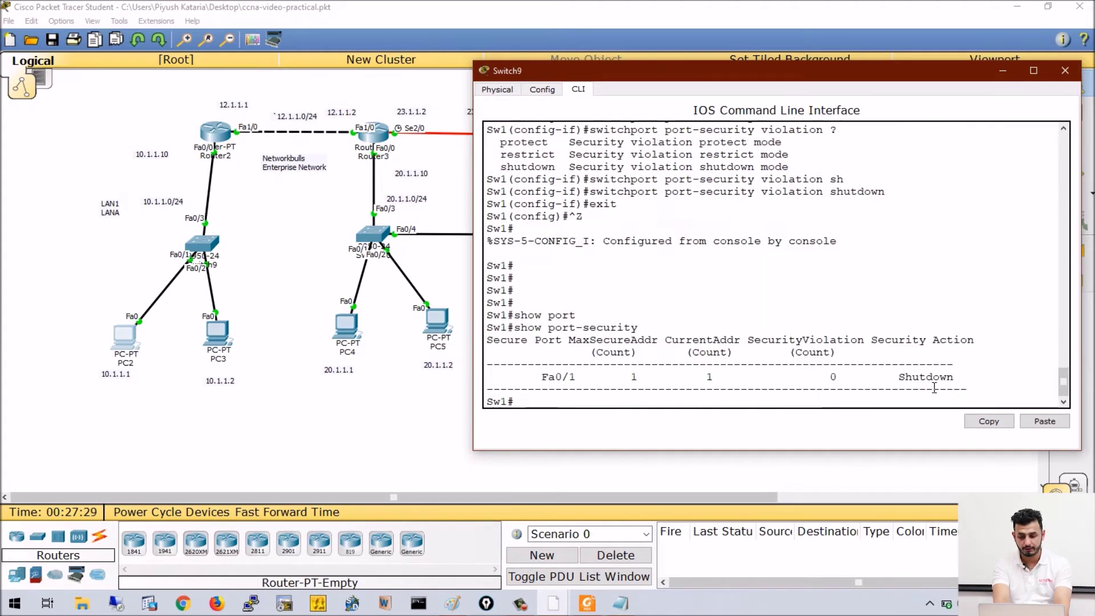
key("Return")
key("Return")
left_click_drag(547, 362, 652, 362)
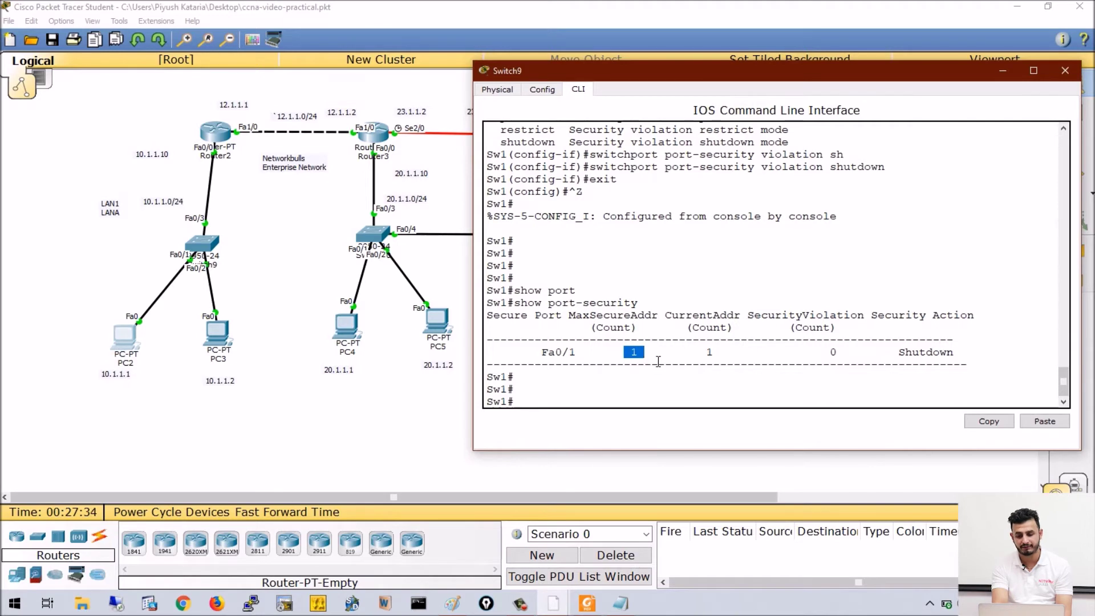
left_click_drag(693, 354, 735, 360)
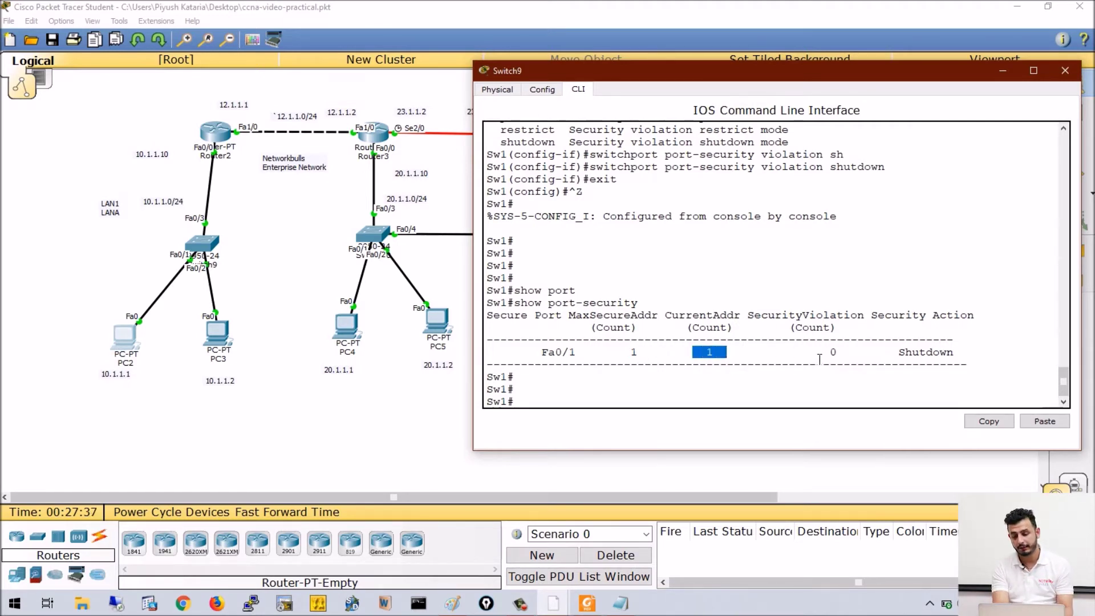
left_click_drag(886, 352, 968, 358)
left_click(959, 345)
Step: Run show port-security interface fastEthernet 0/1 on Switch9
type("show po")
key("Tab")
type("in")
key("Tab")
type("fa")
key("Tab")
type("0/1")
key("Return")
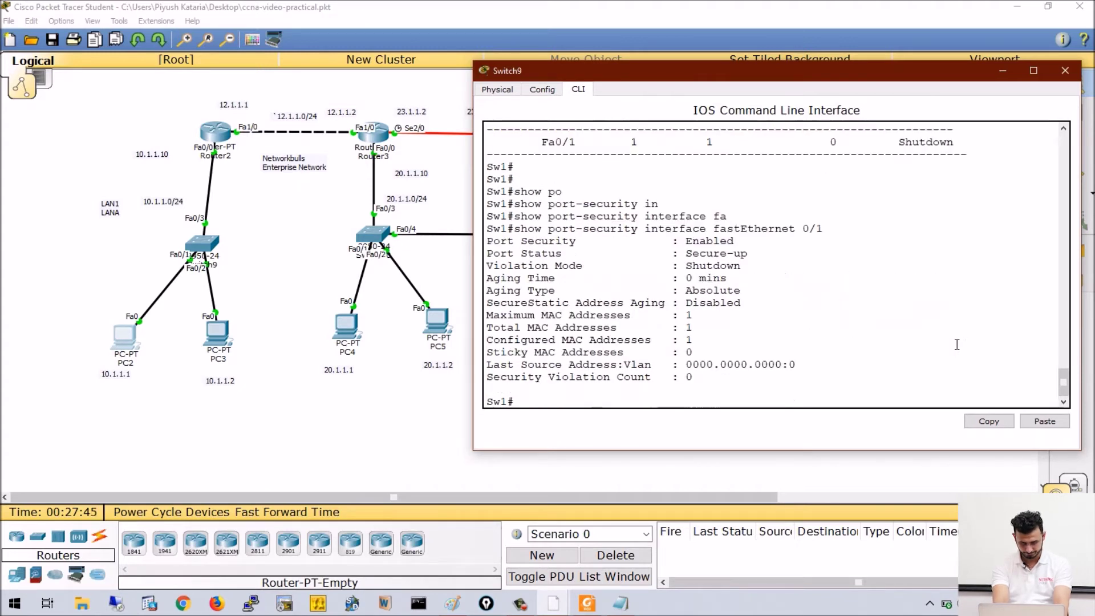
Step: Highlight Enabled, Secure-up, Shutdown violation mode and the MAC address count of 1
left_click_drag(685, 246, 746, 251)
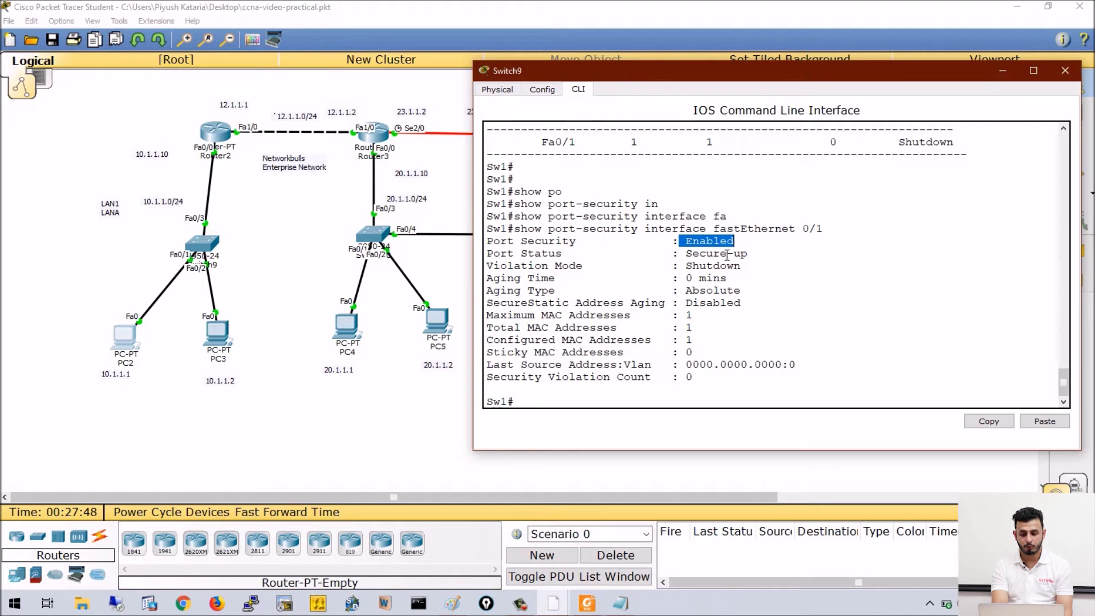
left_click_drag(674, 254, 762, 260)
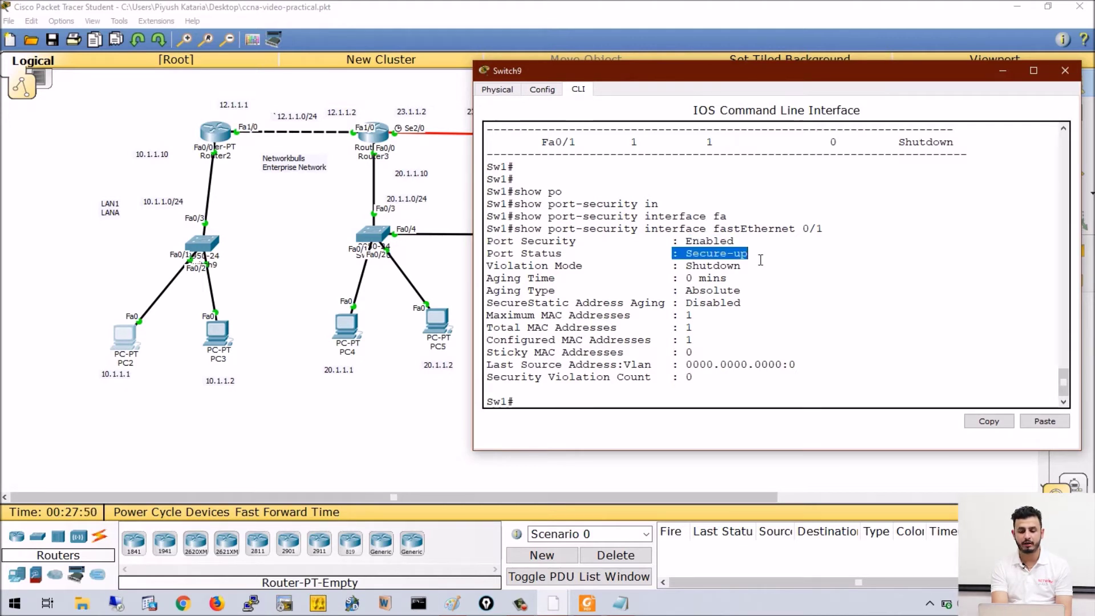
left_click_drag(679, 266, 767, 273)
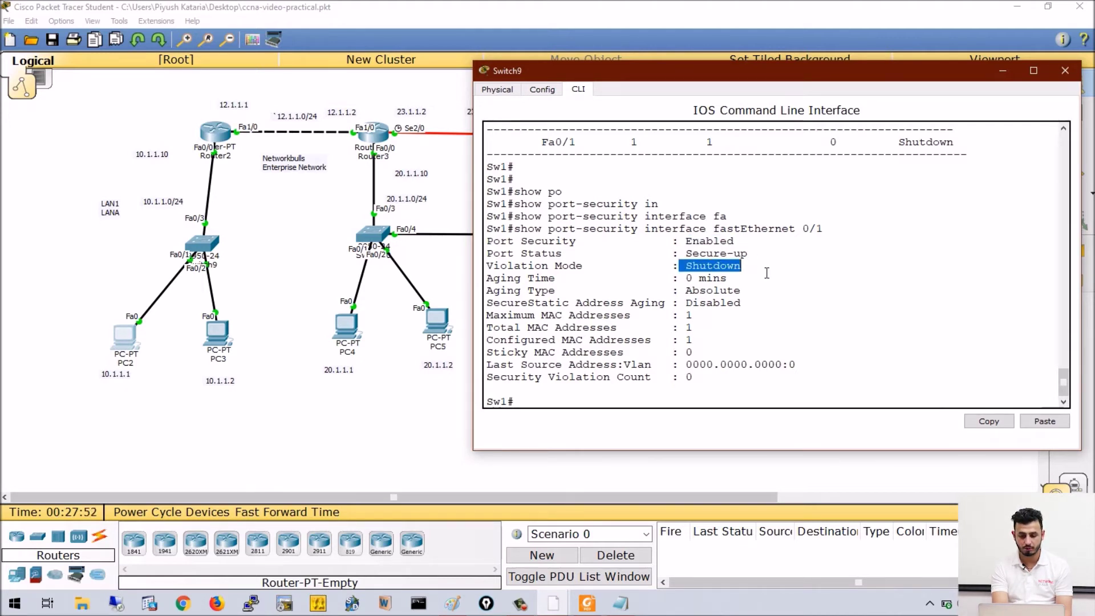
left_click_drag(678, 315, 692, 339)
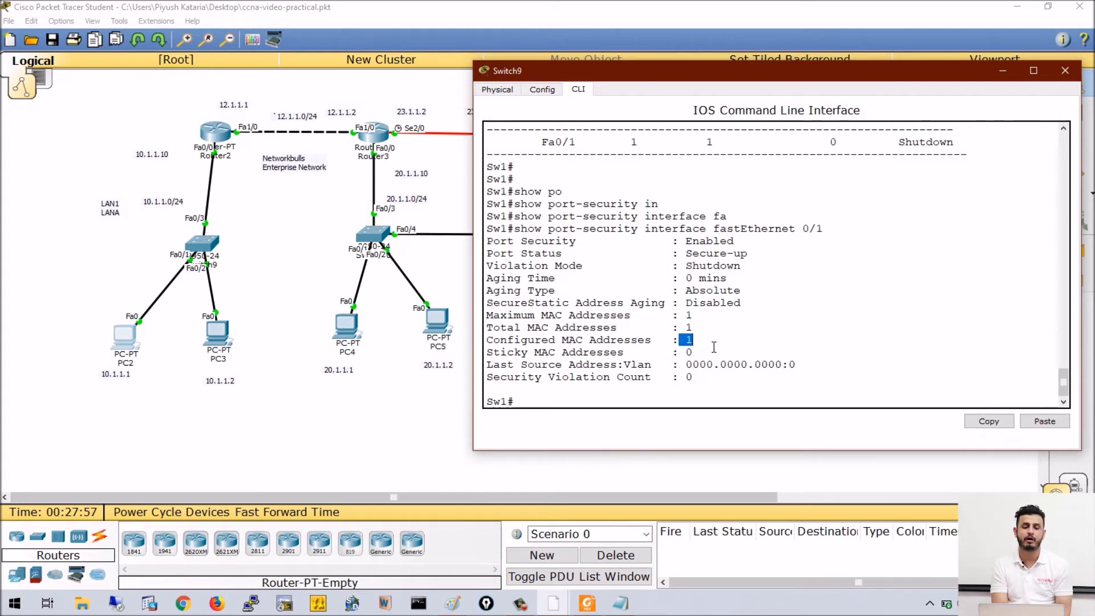
Step: Open PC2's Command Prompt from its Desktop applications
left_click(131, 341)
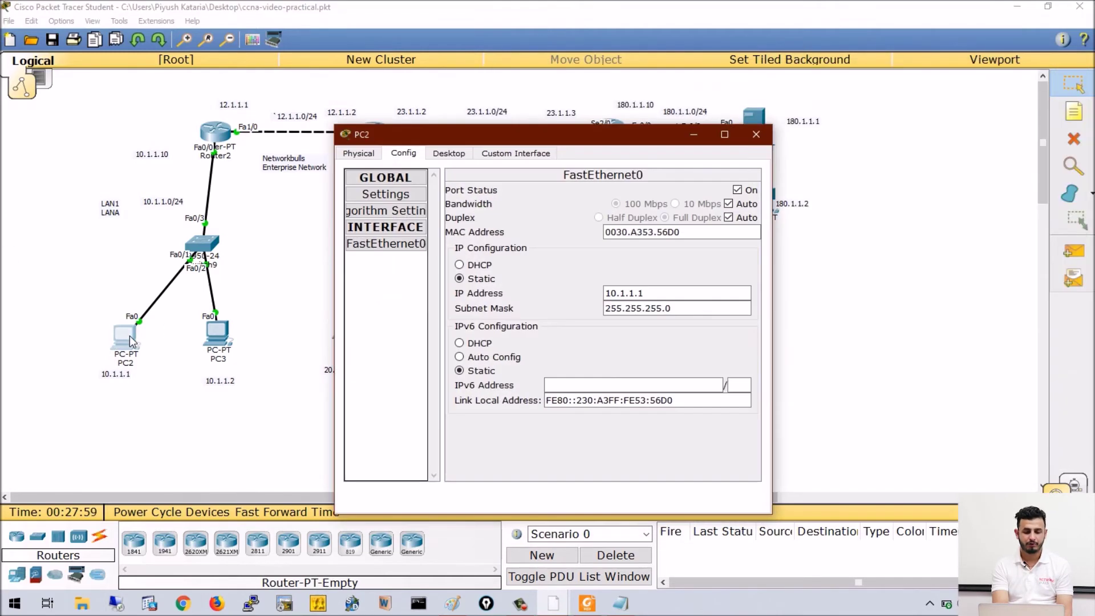
left_click_drag(533, 135, 841, 84)
left_click(757, 102)
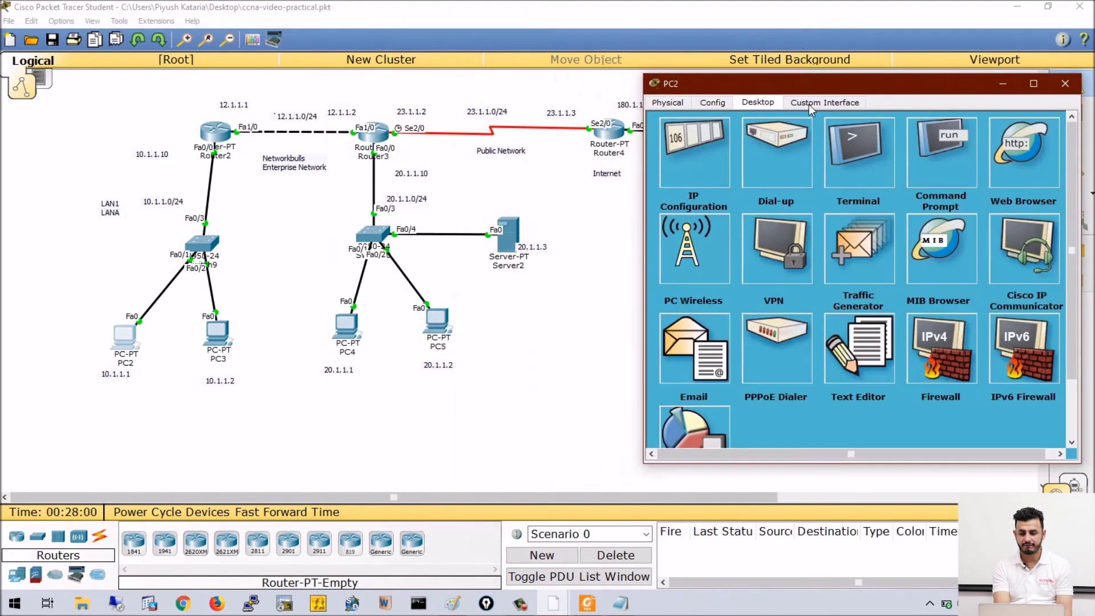
left_click(943, 165)
Step: Ping 20.1.1.1 from PC2
key("Return")
key("Return")
key("Return")
key("Return")
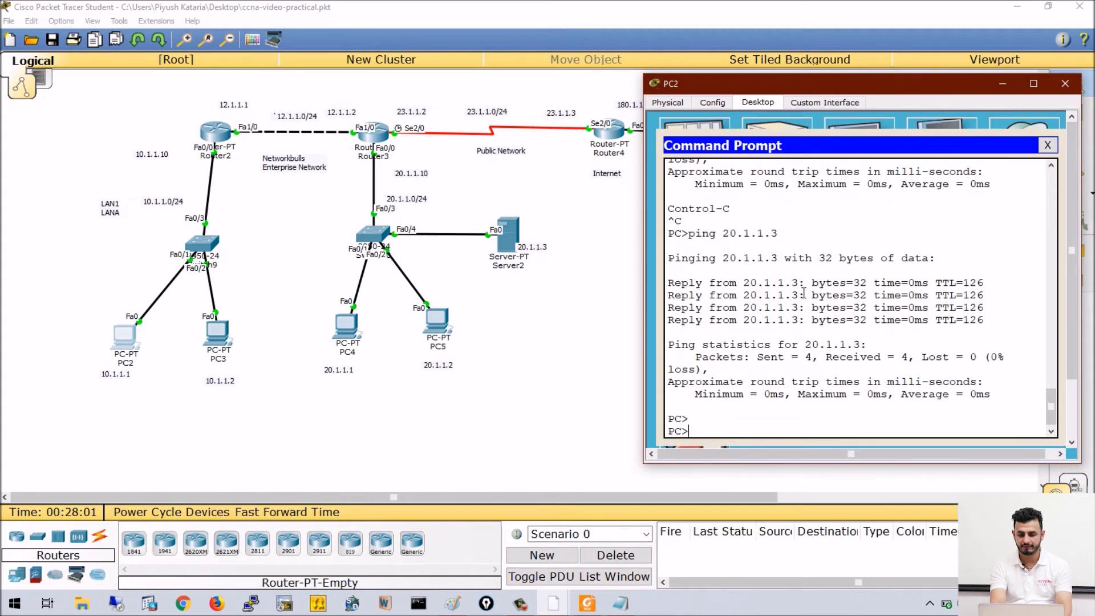
key("Return")
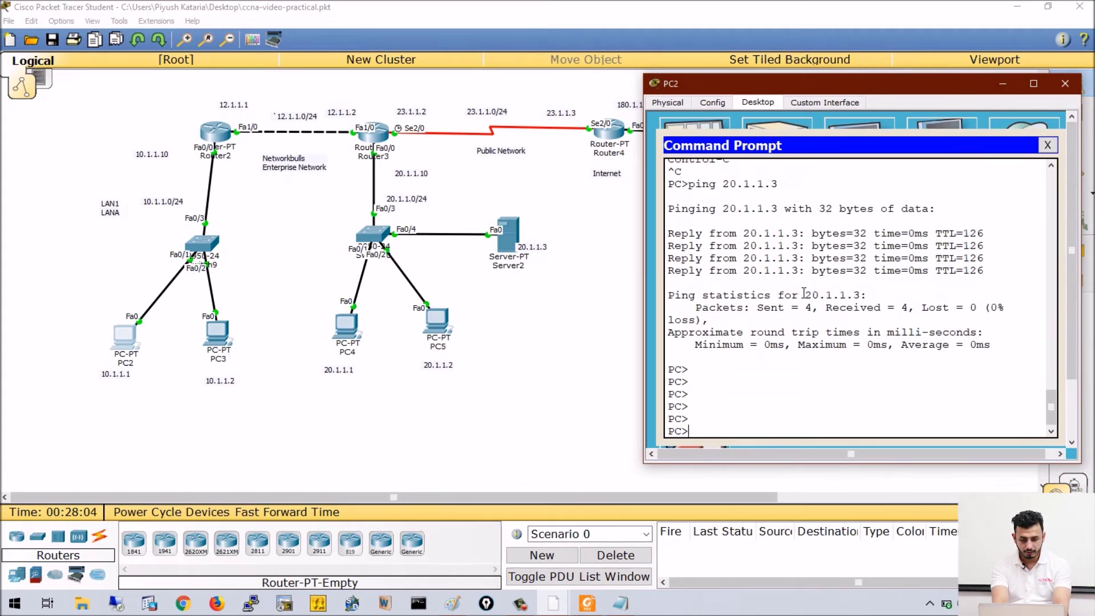
type("PING 20.1.1.1")
key("Return")
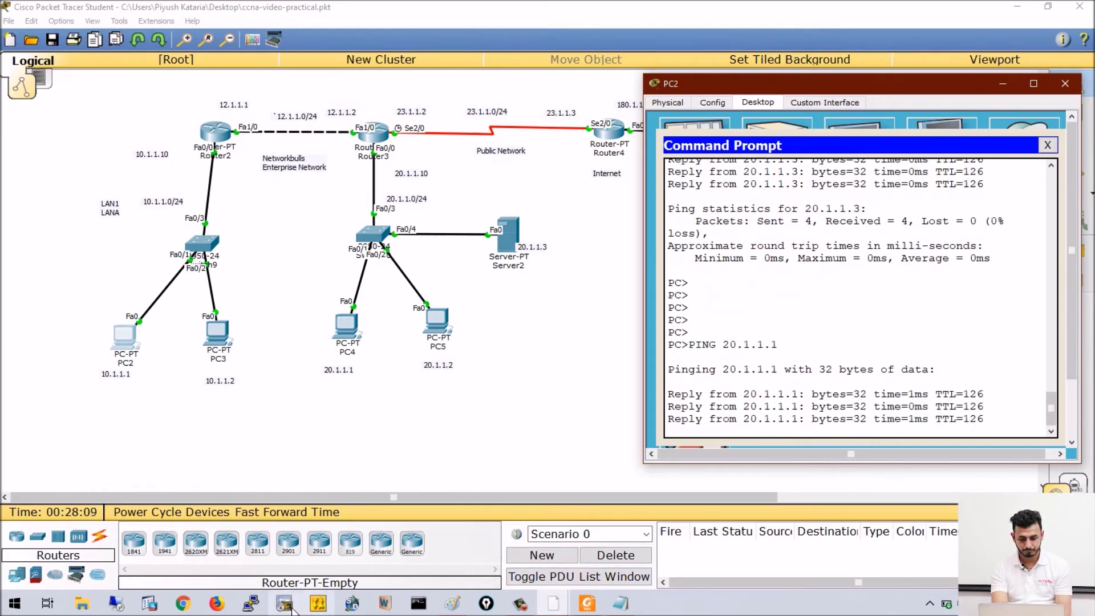
Step: Back in Switch9's CLI, highlight last source address 0030.A353.56D0 and zero violations
left_click(557, 606)
left_click(570, 530)
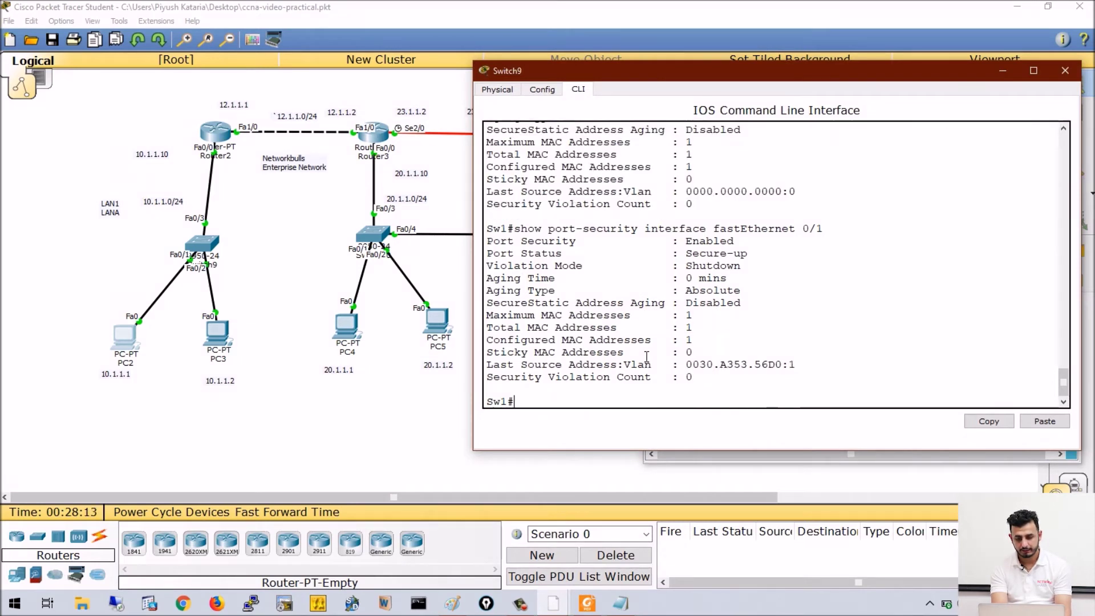
left_click_drag(678, 364, 692, 364)
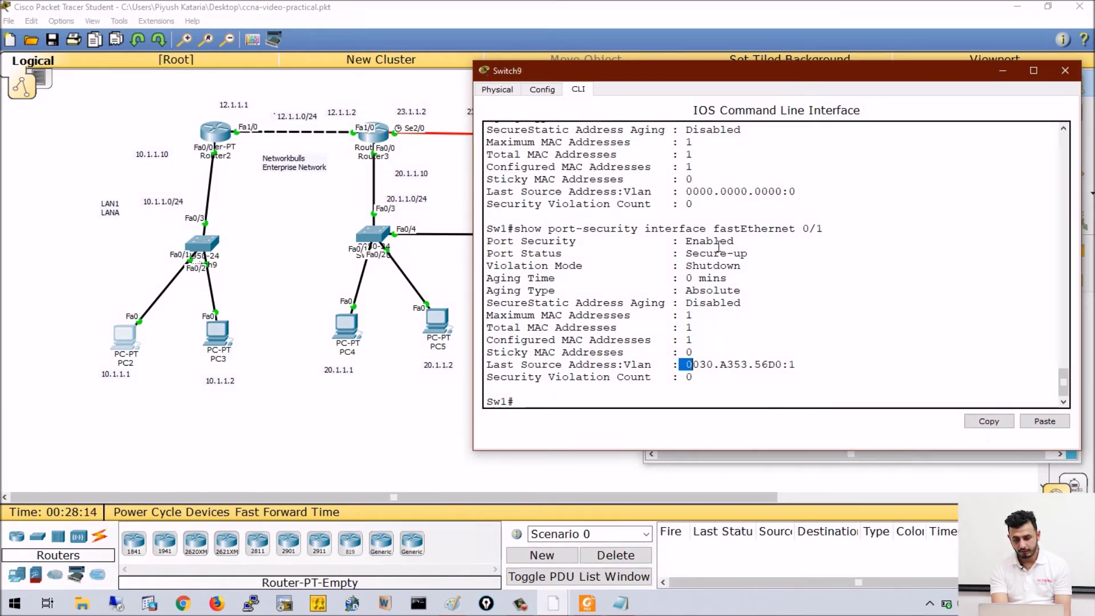
left_click_drag(678, 192, 794, 197)
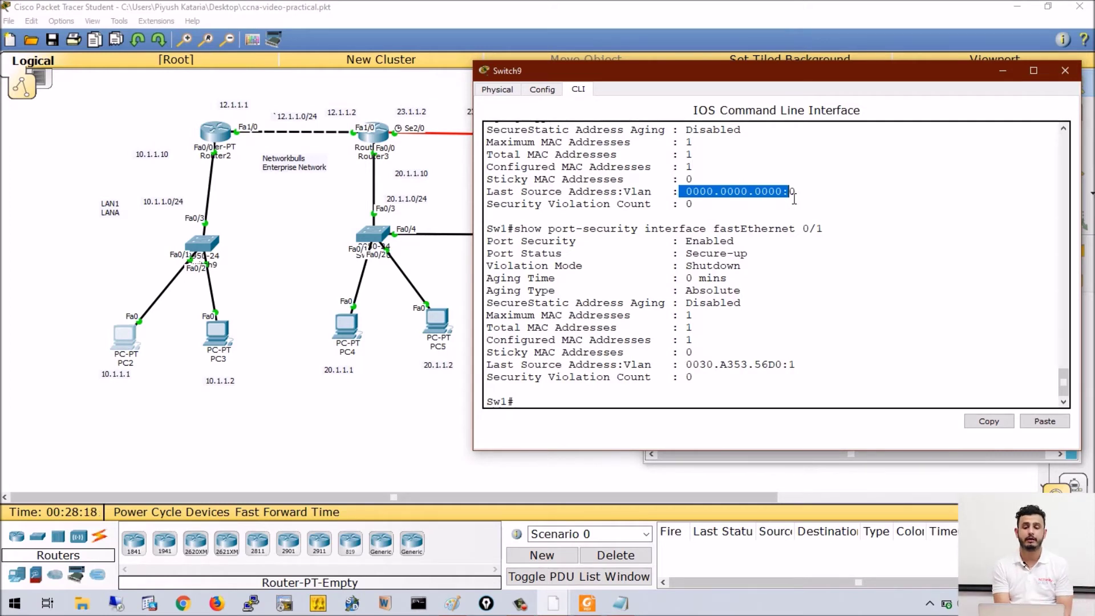
left_click_drag(681, 365, 787, 370)
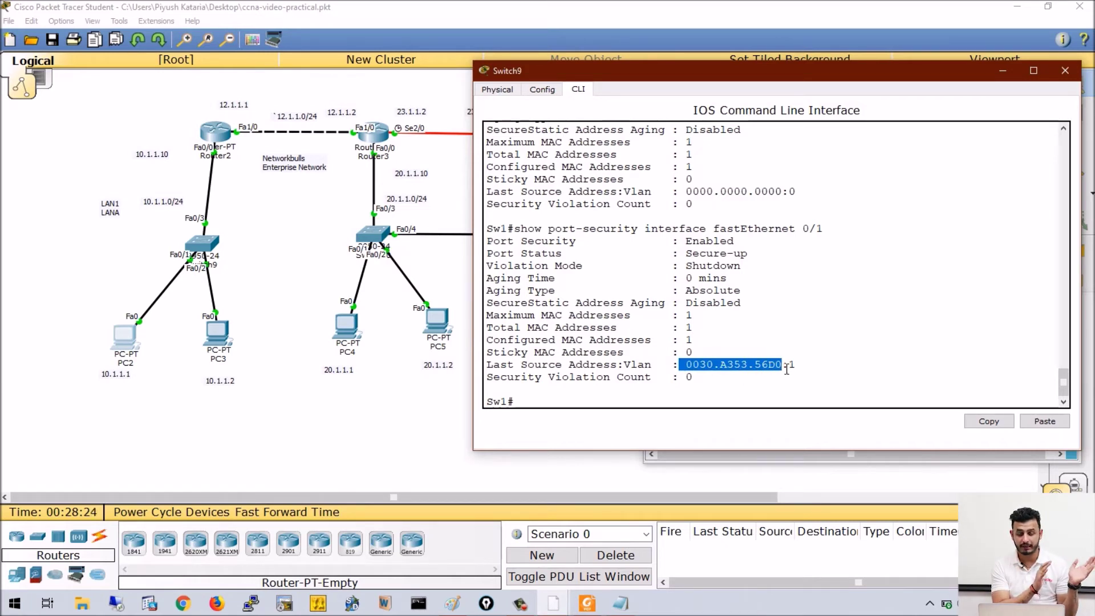
left_click(810, 377)
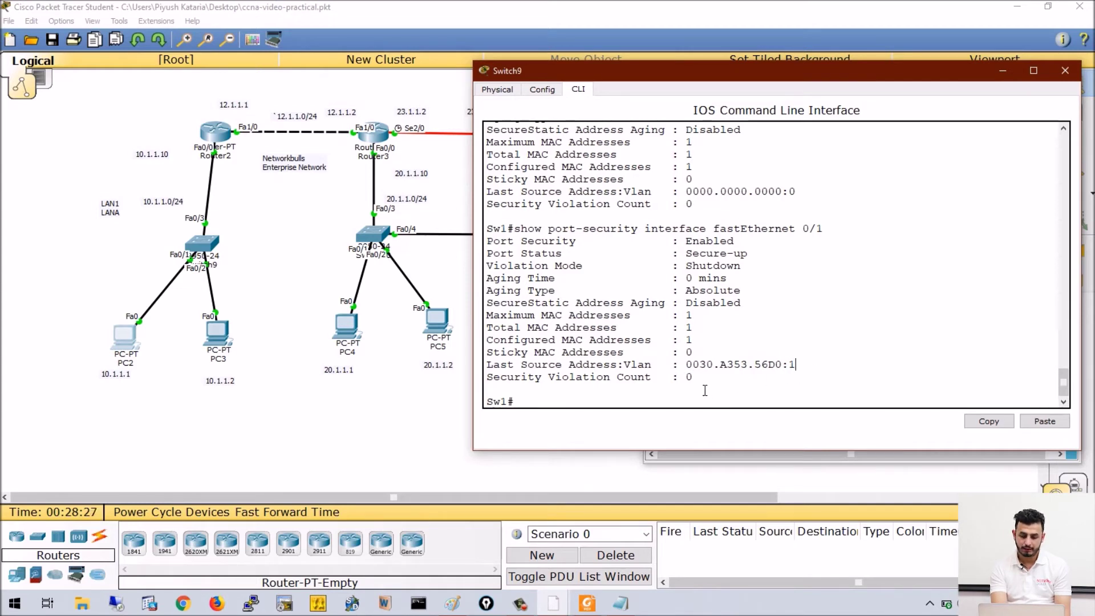
left_click_drag(714, 378, 744, 366)
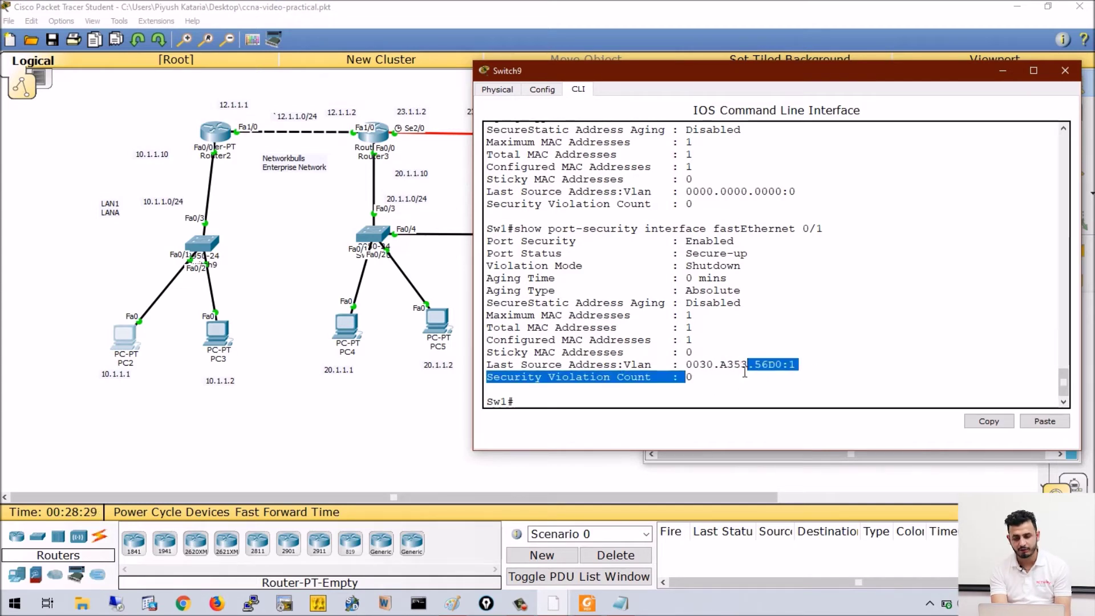
left_click(744, 366)
Step: Rerun the recalled command trimmed to show port-security
key("Up")
key("BackSpace")
key("BackSpace")
key("BackSpace")
key("BackSpace")
key("BackSpace")
key("BackSpace")
key("BackSpace")
key("BackSpace")
key("BackSpace")
key("BackSpace")
key("BackSpace")
key("BackSpace")
key("BackSpace")
key("BackSpace")
key("BackSpace")
key("BackSpace")
key("BackSpace")
key("BackSpace")
key("BackSpace")
key("BackSpace")
key("Return")
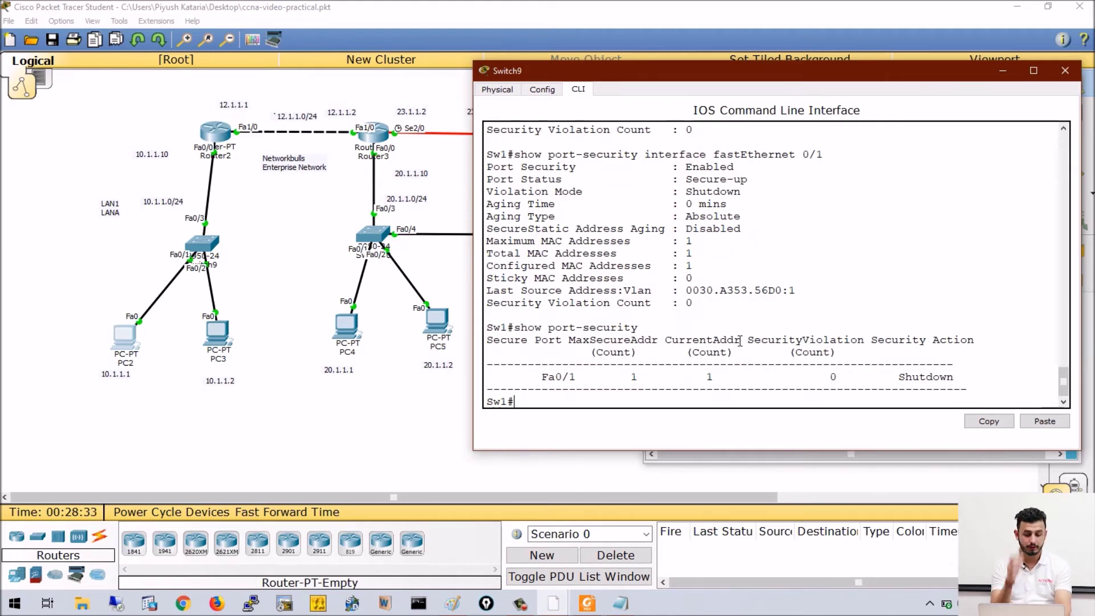
Step: Close PC2's prompt, view FastEthernet0's MAC 0030.A353.56D1 in Config, then close PC2
left_click(125, 337)
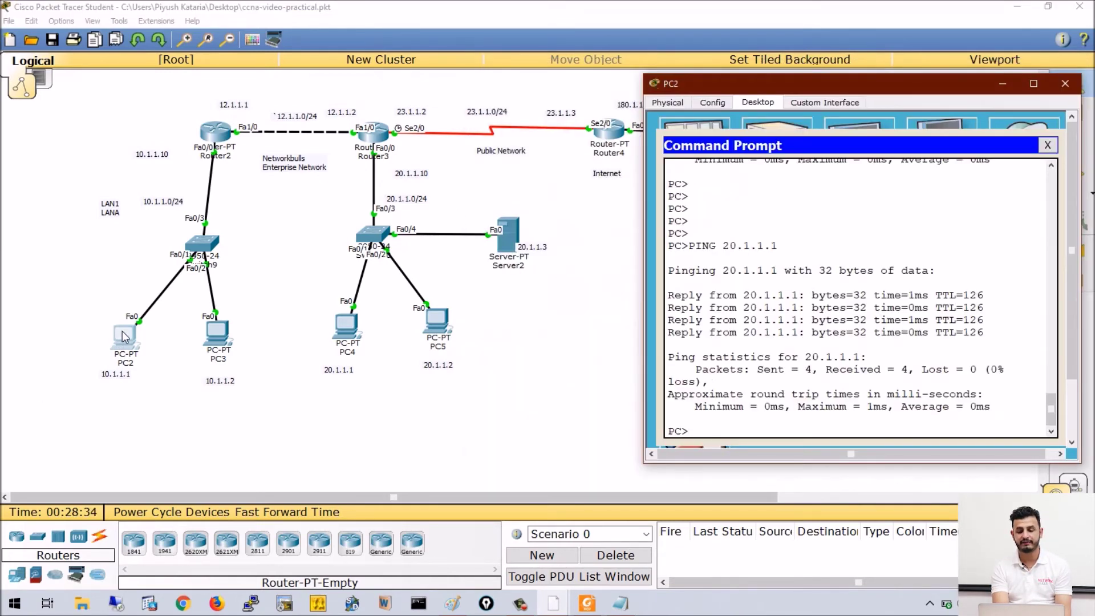
left_click(1048, 145)
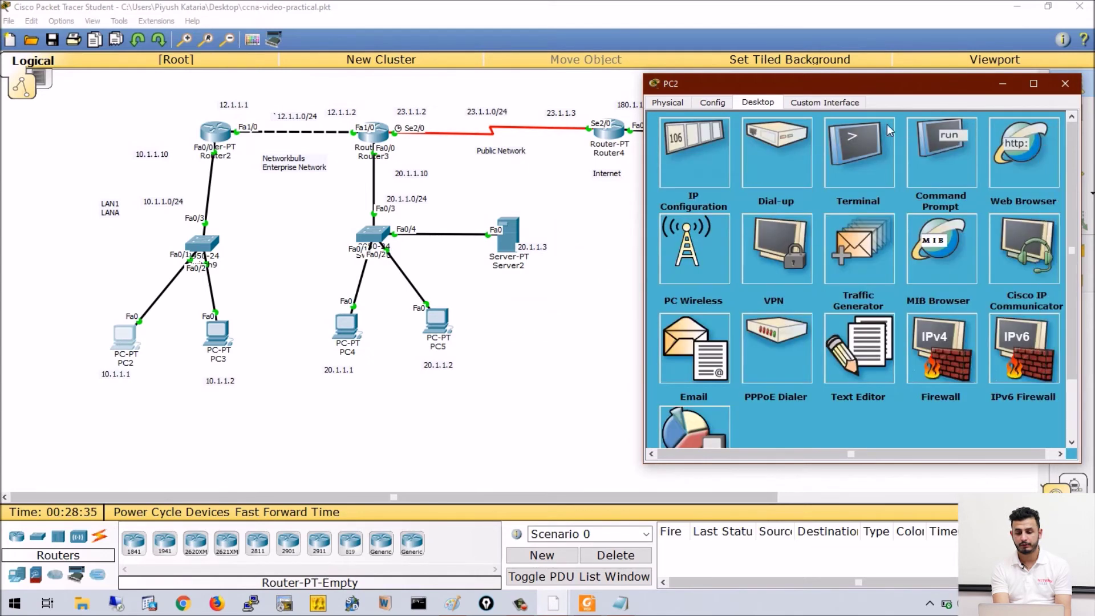
left_click(711, 103)
left_click(692, 194)
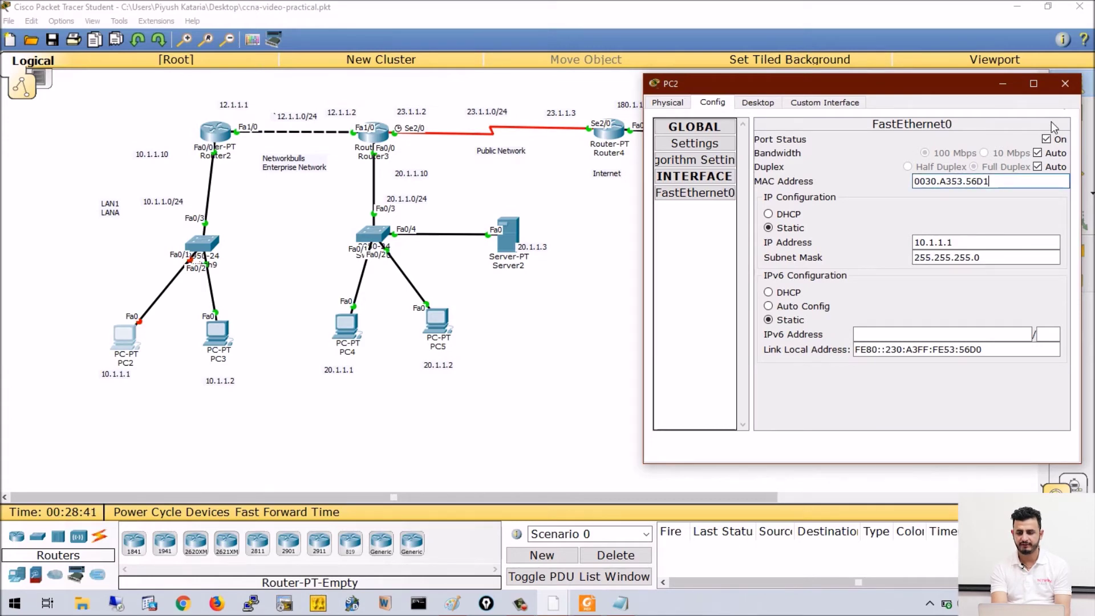
left_click(1065, 92)
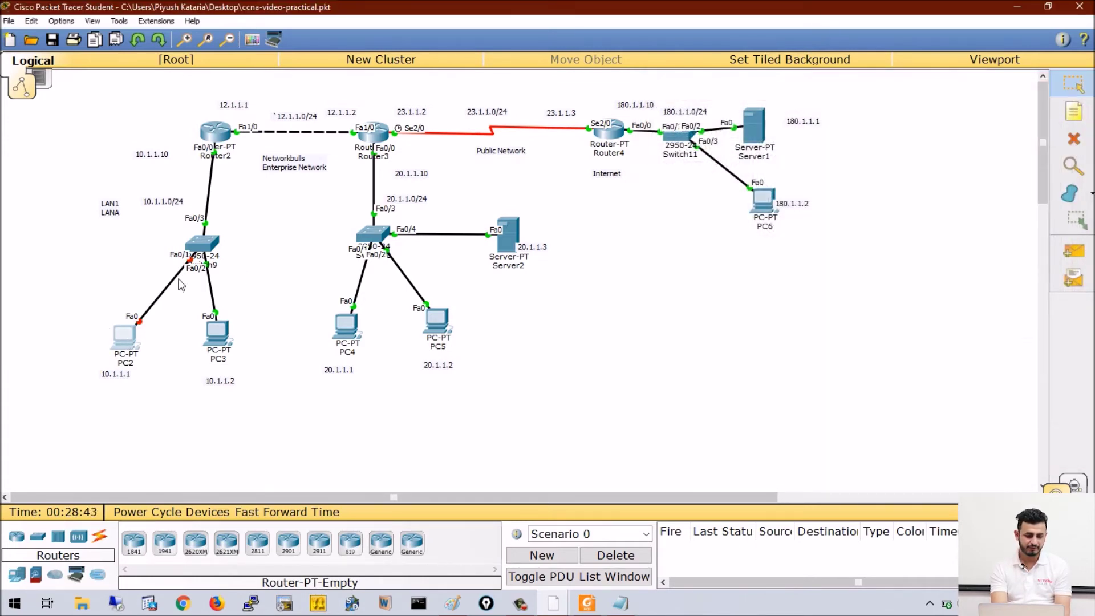
Step: Open Switch9's CLI and rerun show port-security interface fastEthernet 0/1
left_click(202, 251)
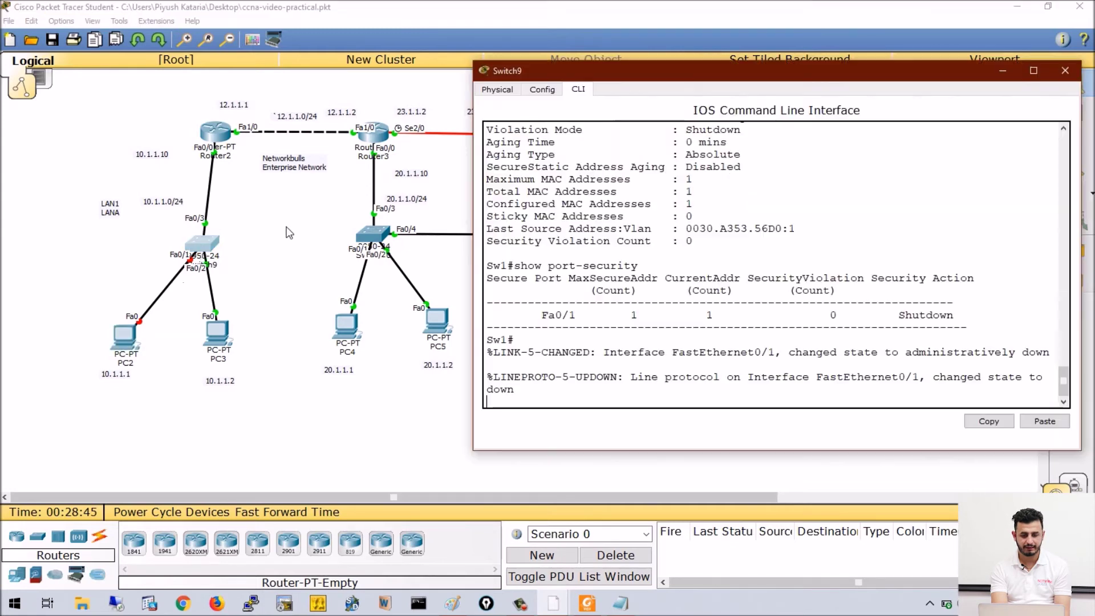
double_click(608, 70)
left_click(1048, 6)
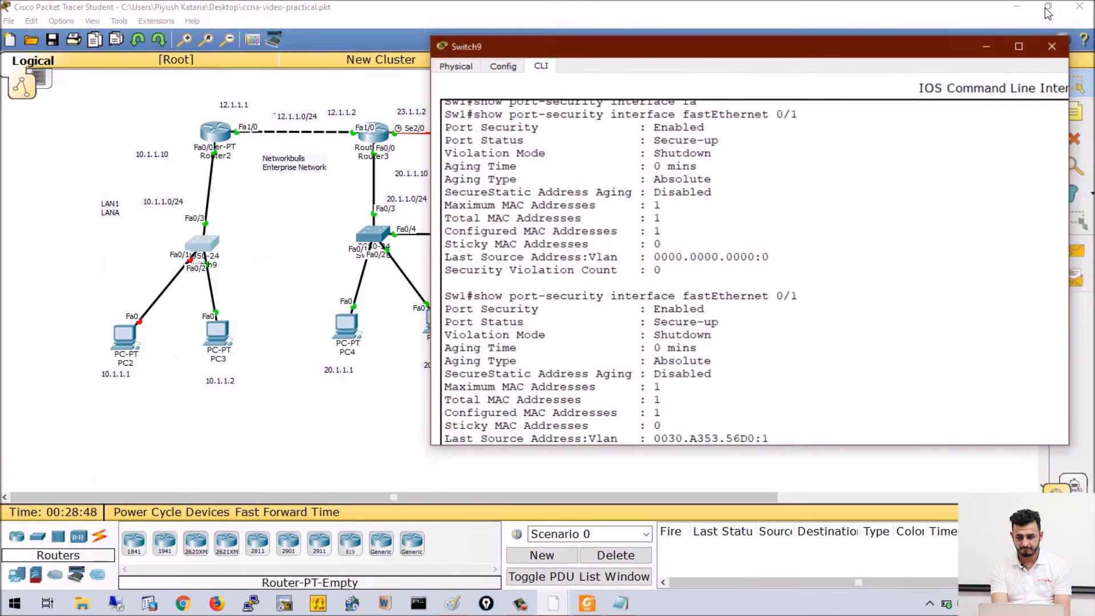
key("Return")
key("Up")
key("Up")
key("Return")
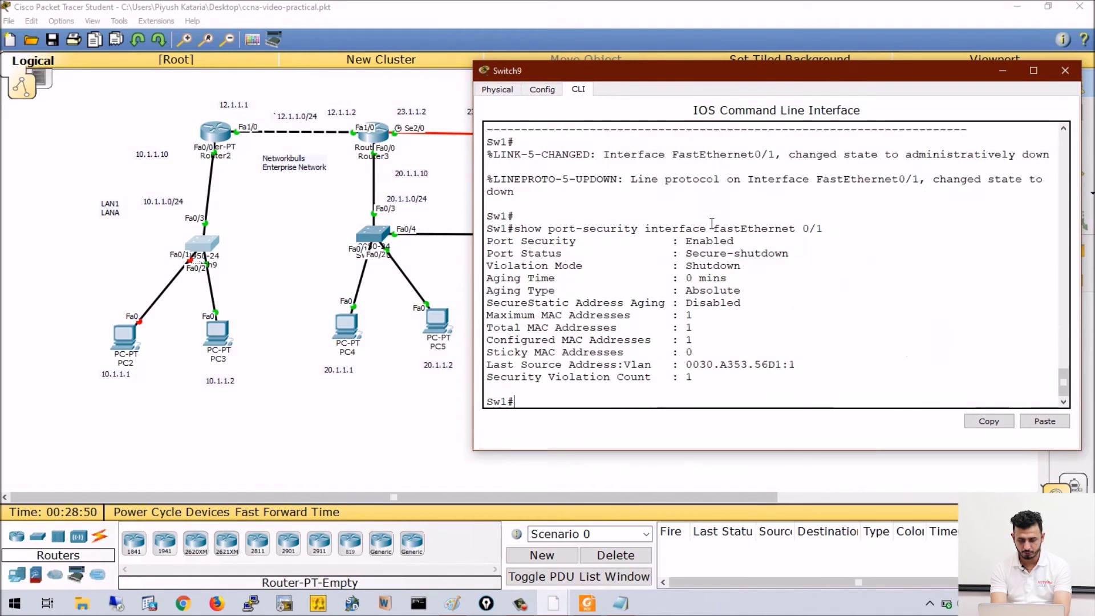
Step: Highlight Secure-shutdown status, last source MAC 0030.A353.56D1 and the violation count
left_click_drag(686, 258, 799, 260)
left_click_drag(686, 370, 792, 375)
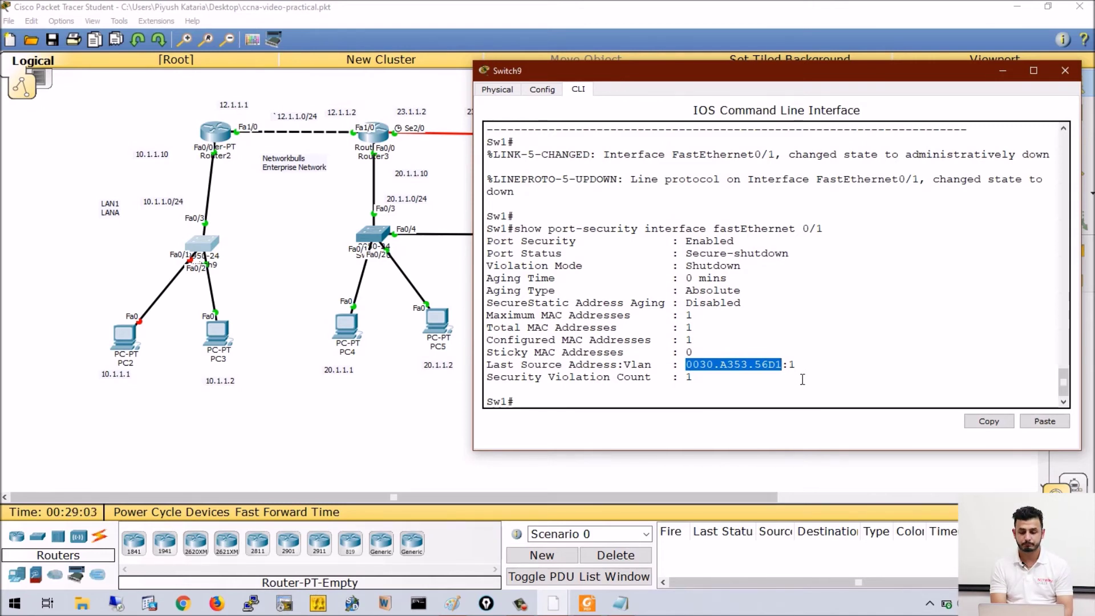
left_click_drag(692, 377, 484, 383)
Step: Enter global configuration mode with CONF T and copy the MAC 0030.A353.56D1
left_click(554, 406)
key("Return")
type("CONF T")
key("Return")
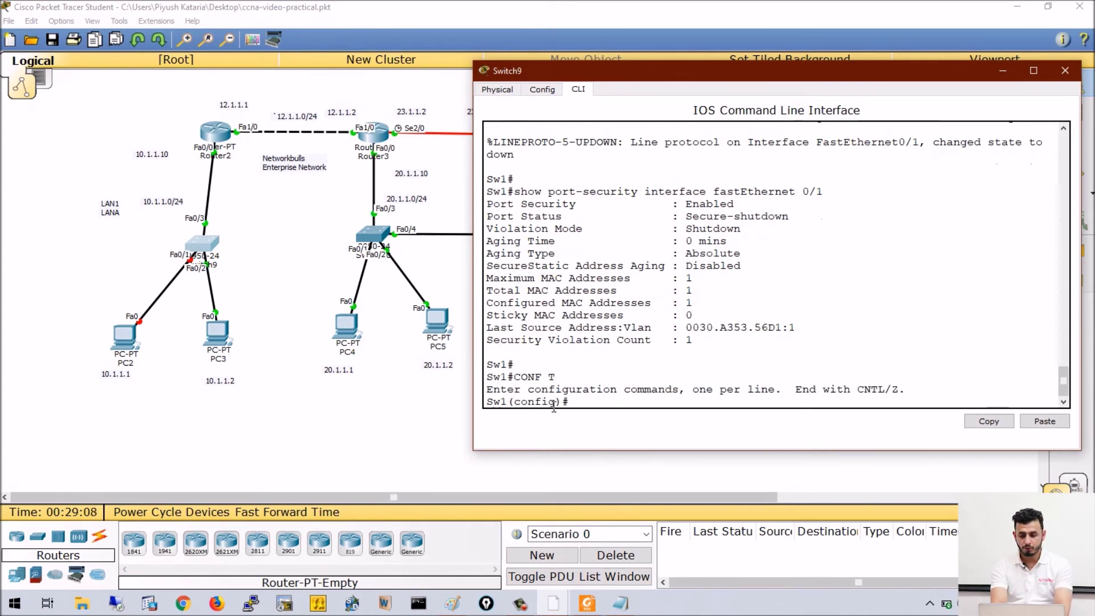
left_click_drag(686, 328, 781, 329)
right_click(766, 328)
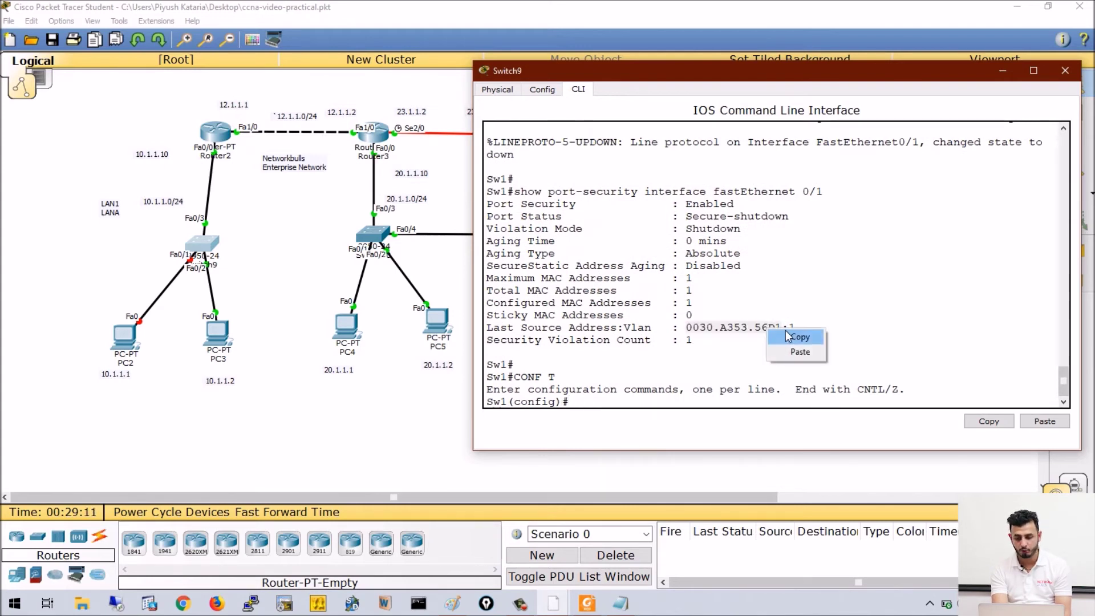
left_click(794, 341)
Step: Enter interface configuration for Fa0/1
key("Return")
key("Return")
key("Return")
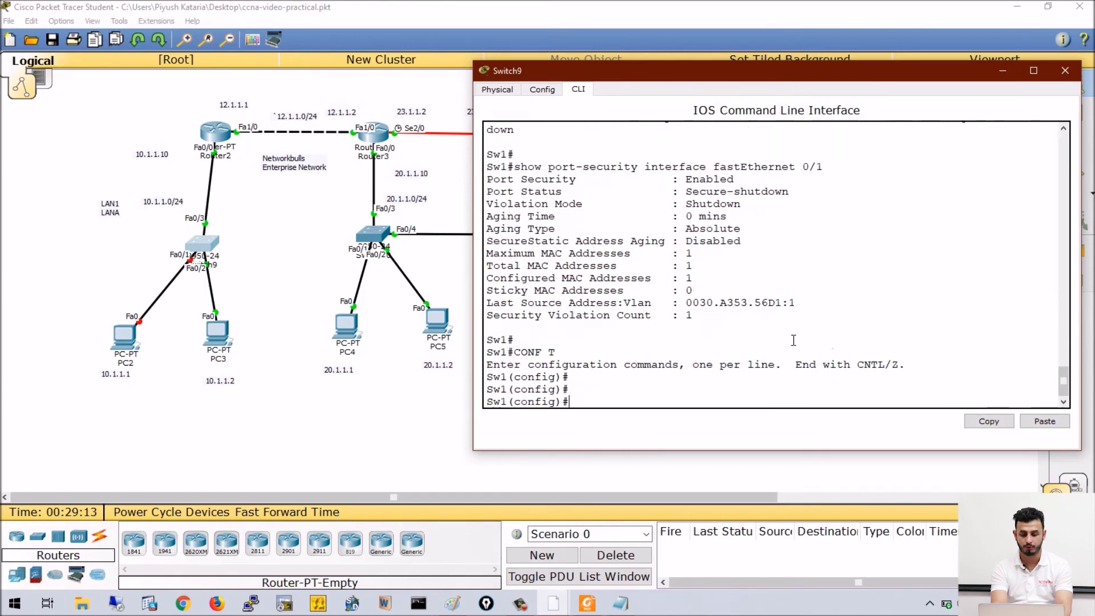
type("INT FA")
key("Tab")
type("0/1")
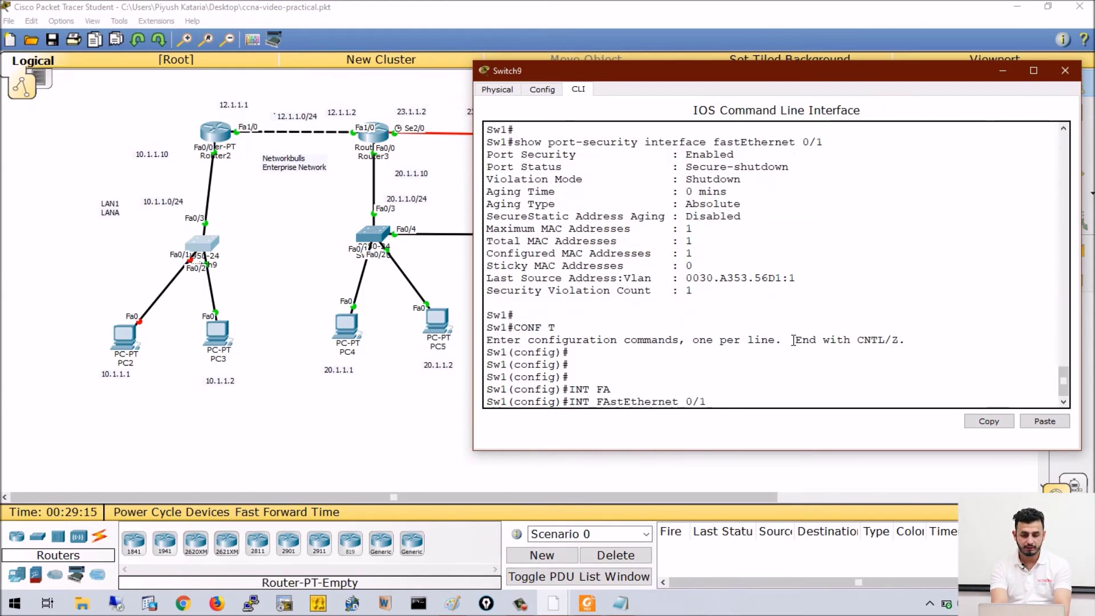
key("Return")
Step: Set switchport port-security maximum to 2 MAC addresses
type("SWitchport P")
key("Tab")
type("P")
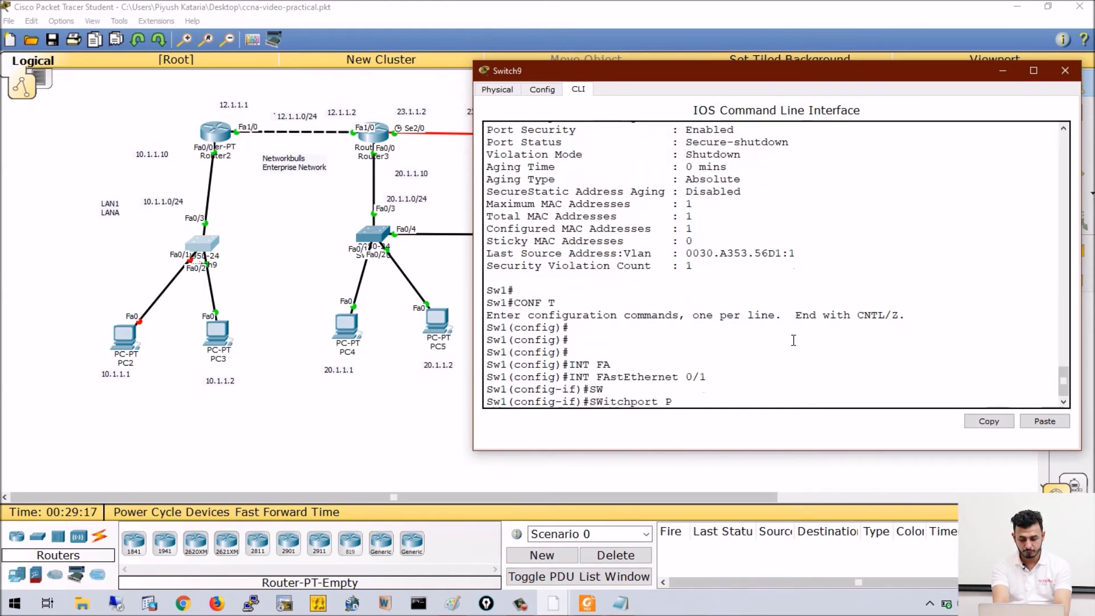
type("O")
key("Tab")
type("MA")
key("Tab")
type("X")
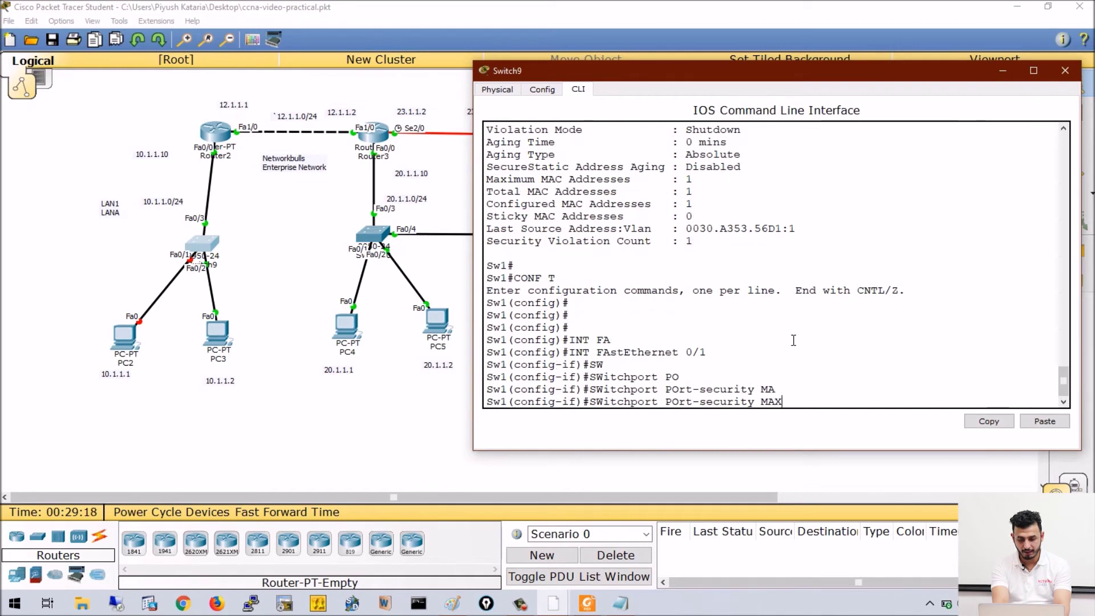
key("Tab")
type("2")
key("Return")
Step: Add 0030.A353.56D1 as a secure MAC with switchport port-security mac-address
type("SW")
key("Tab")
type("PO")
key("Tab")
type("MAC")
key("Tab")
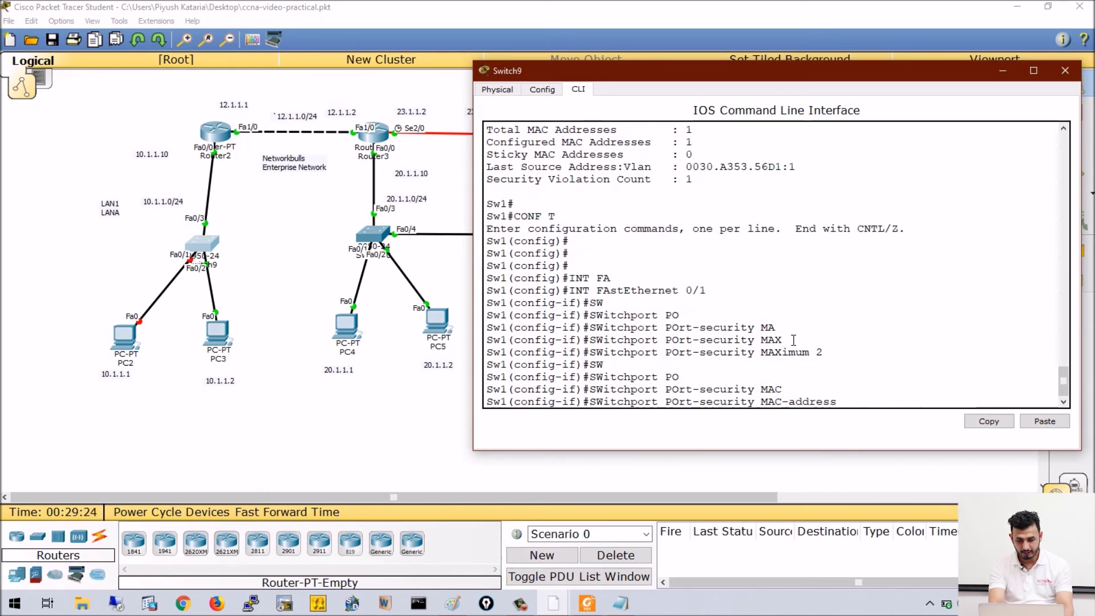
left_click(1045, 421)
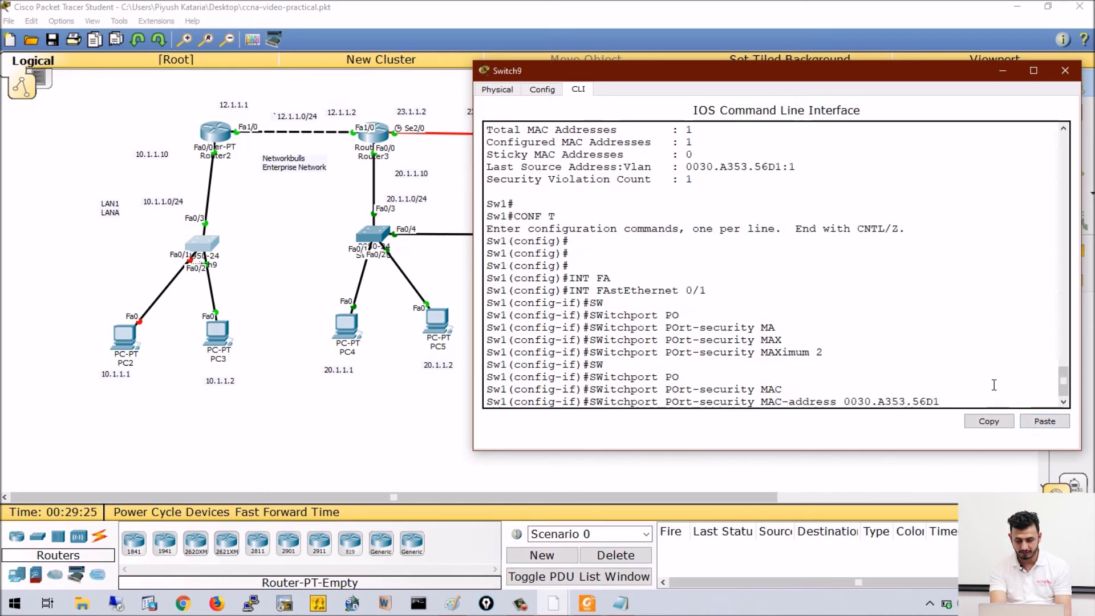
key("Return")
key("Return")
key("Return")
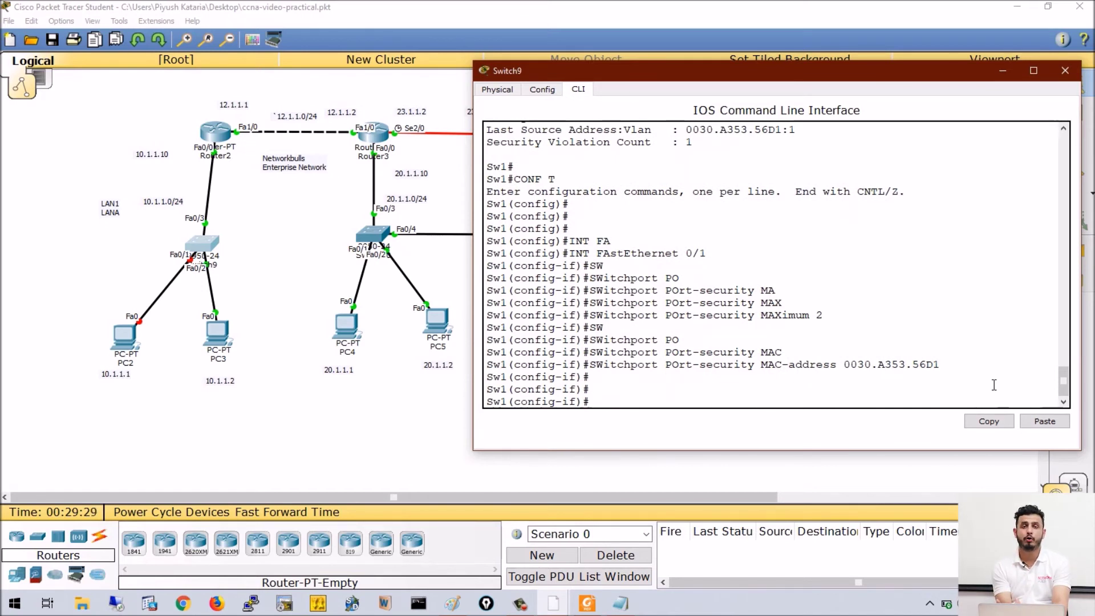
Step: Shut down Fa0/1 and bring it back up with no shutdown
type("sh")
key("Tab")
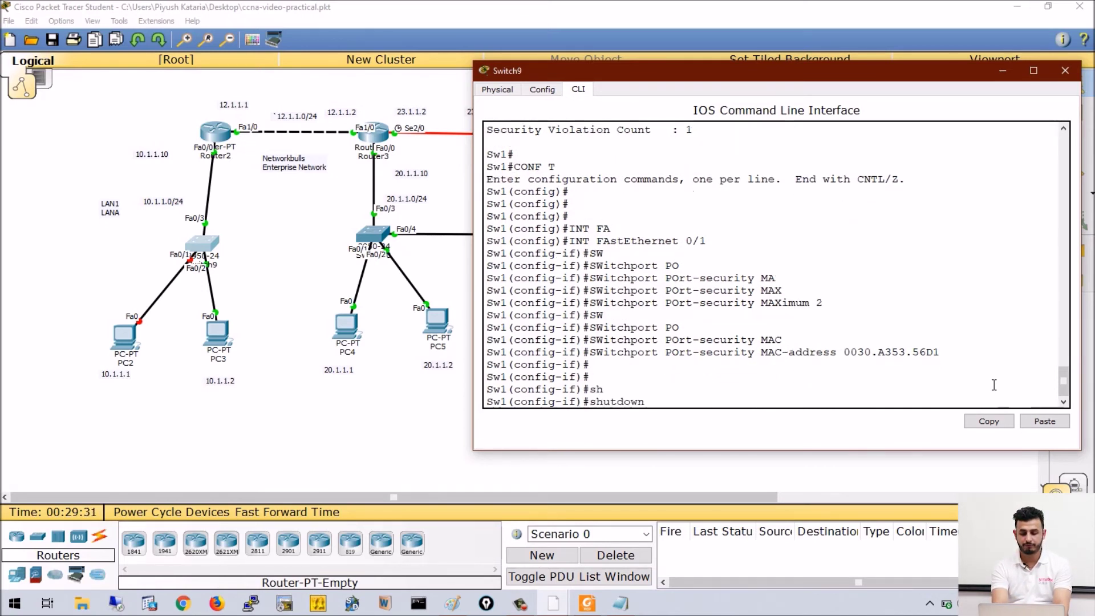
key("Return")
type("no sh")
key("Tab")
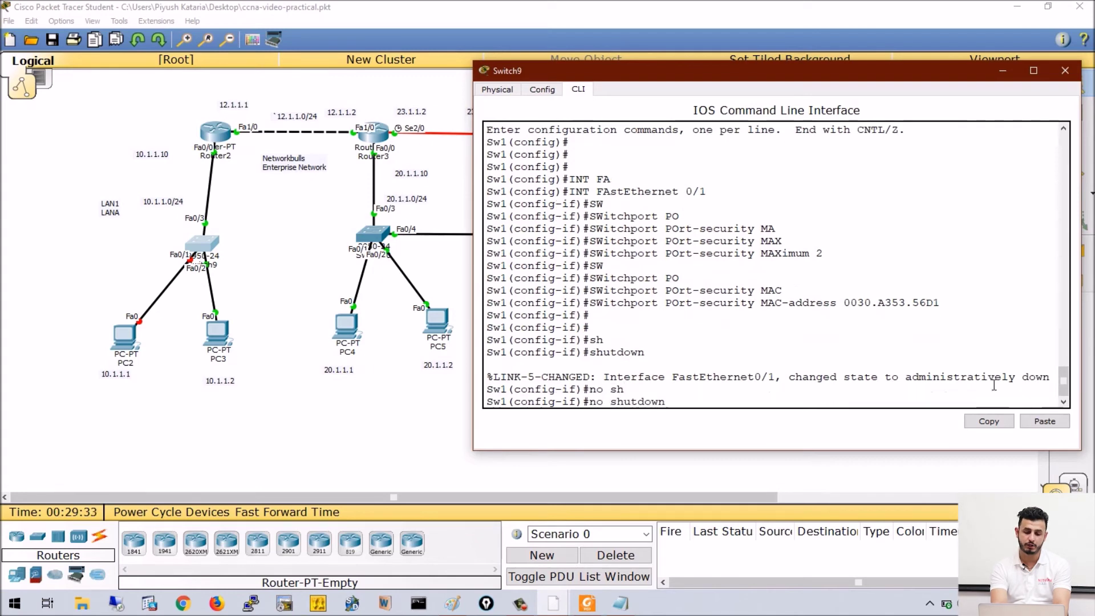
key("Return")
Step: Exit interface configuration and return to privileged exec mode
key("Return")
key("Return")
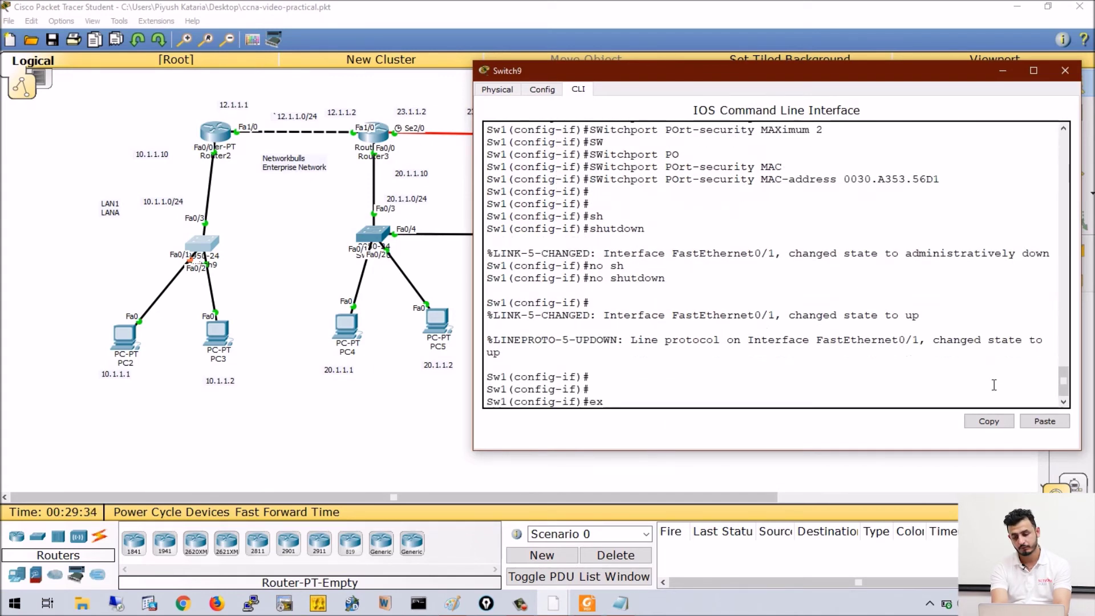
type("ex")
key("Tab")
key("Return")
key("Return")
key("Return")
key("ctrl+z")
key("Return")
key("Return")
key("Return")
key("Return")
key("Return")
key("Return")
key("Return")
key("Return")
key("Return")
key("Return")
key("Return")
key("Return")
key("Return")
key("Return")
key("Return")
key("Return")
key("Return")
key("Return")
key("Return")
key("Return")
key("Return")
key("Return")
key("Return")
Step: Show Fa0/1 port security, highlighting 0 violations, maximum 2 and 2 configured MACs
type("show ")
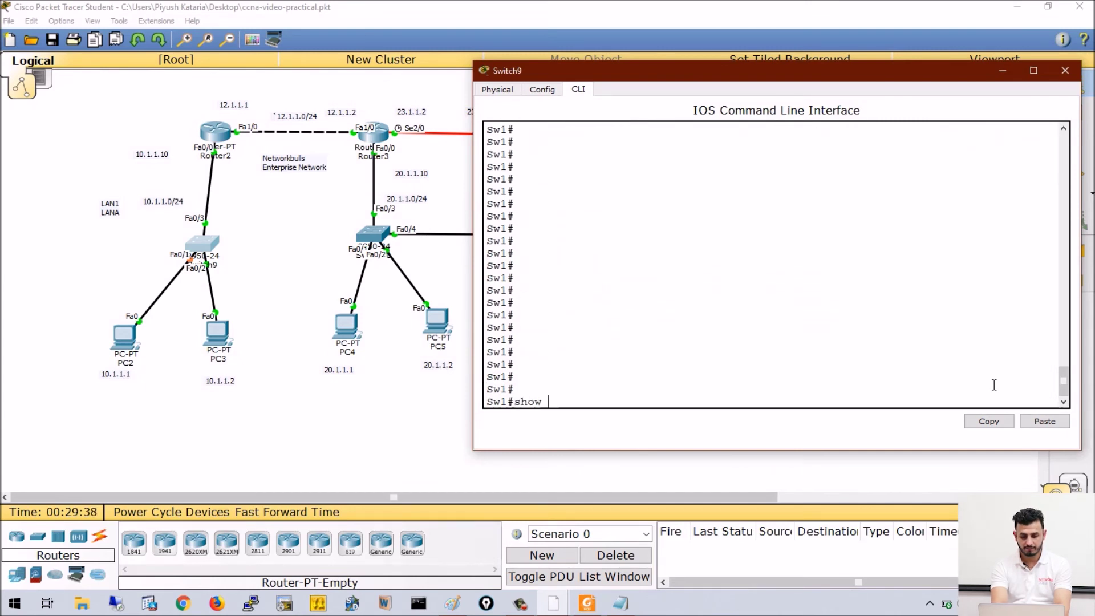
type("po")
key("Tab")
type("in")
key("Tab")
type("fa")
key("Tab")
type("0/1")
key("Return")
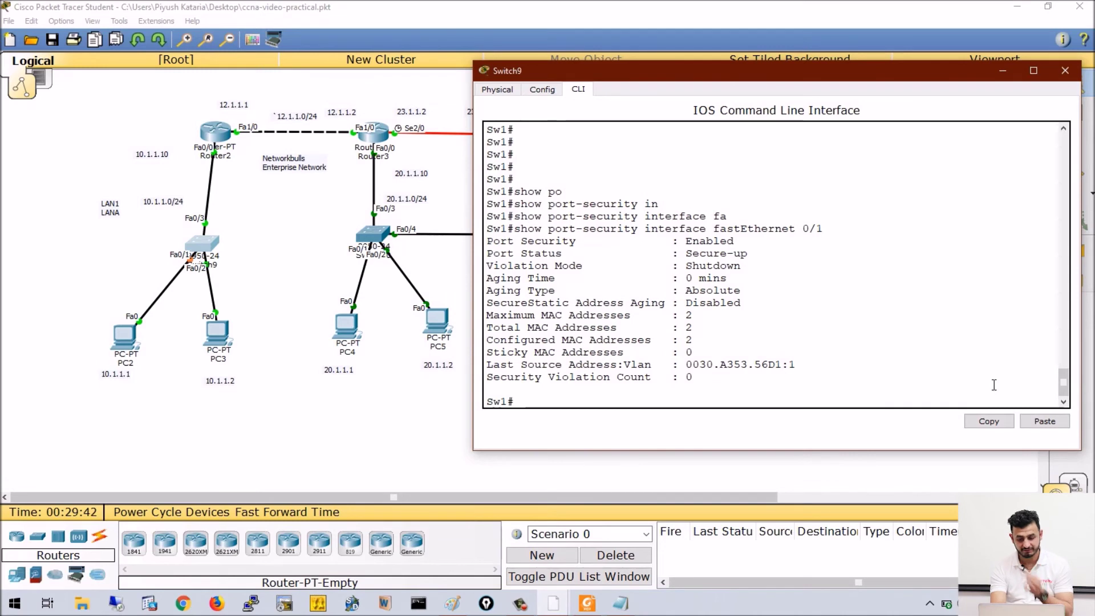
left_click_drag(527, 377, 695, 379)
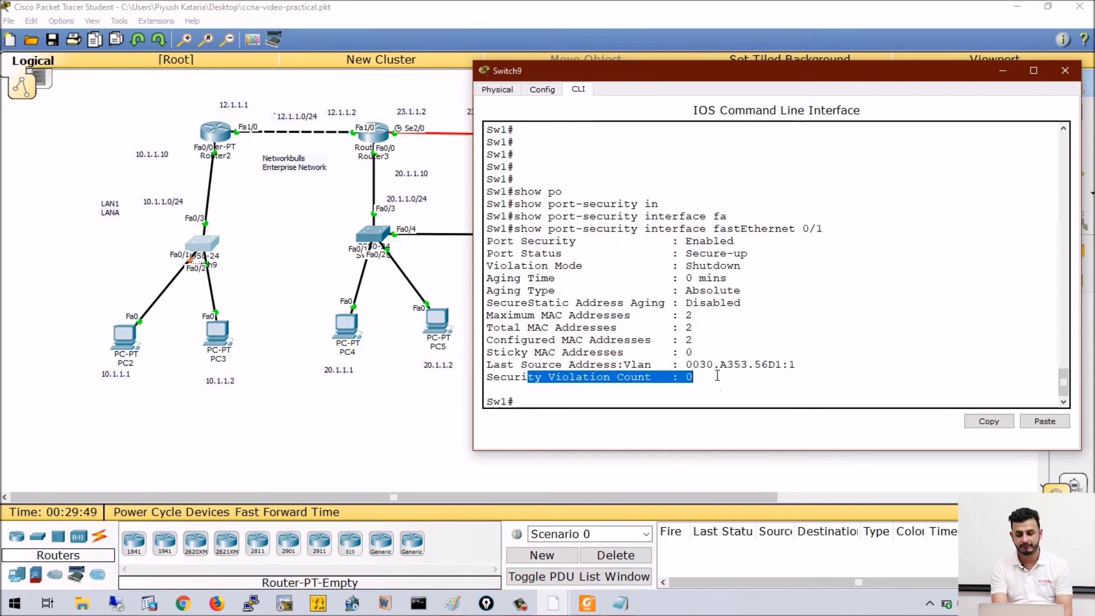
left_click_drag(675, 316, 694, 317)
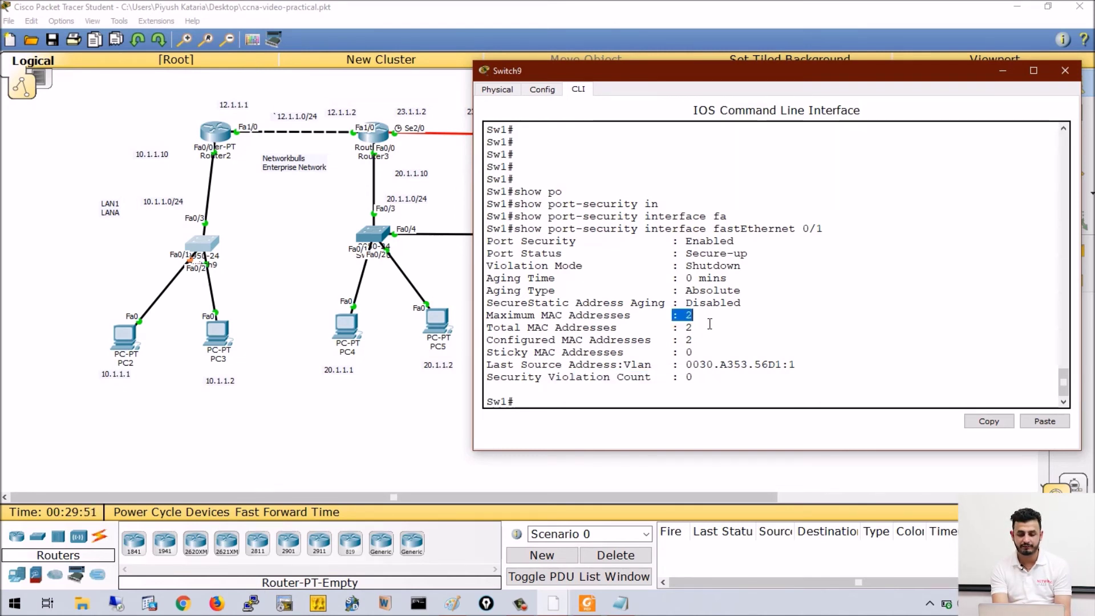
left_click_drag(679, 340, 693, 340)
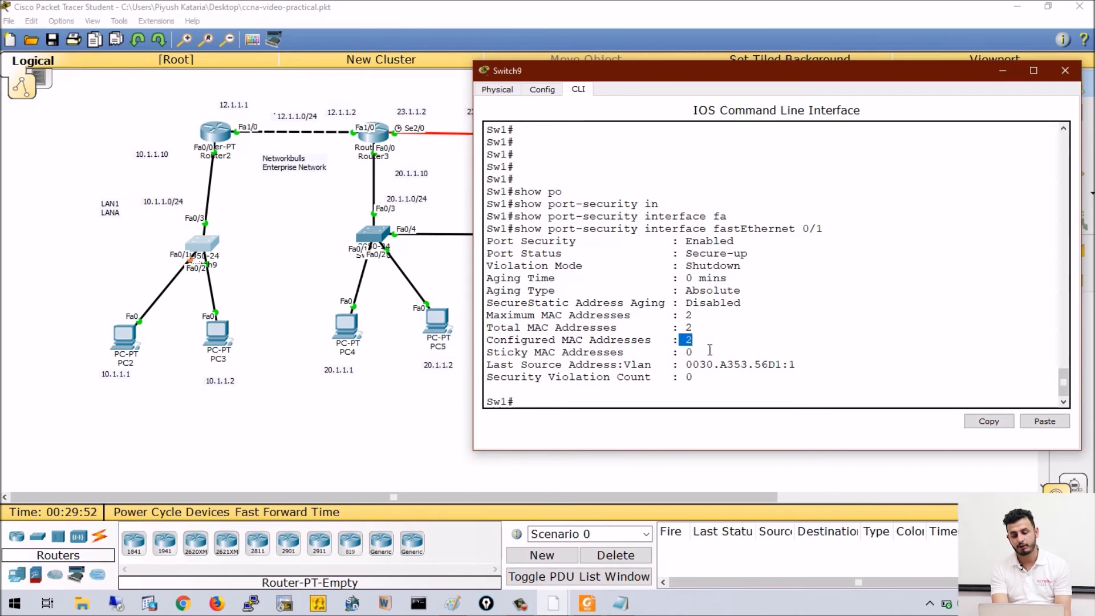
Step: Run show running-config and mark the Fa0/1 port-security lines
key("Return")
key("Return")
key("Return")
type("show r")
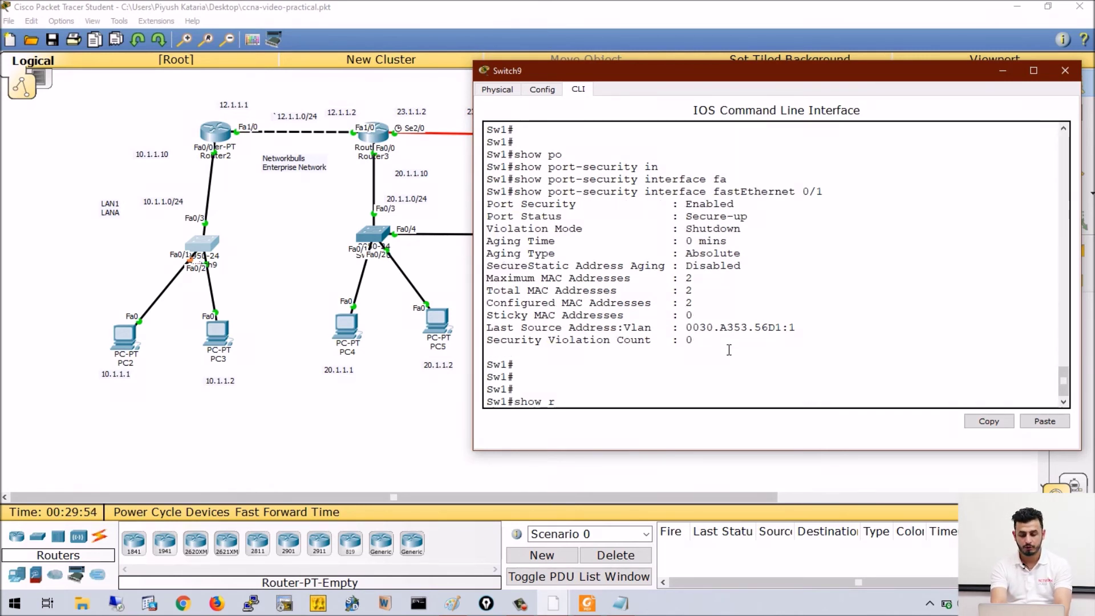
type("un")
key("Tab")
key("Return")
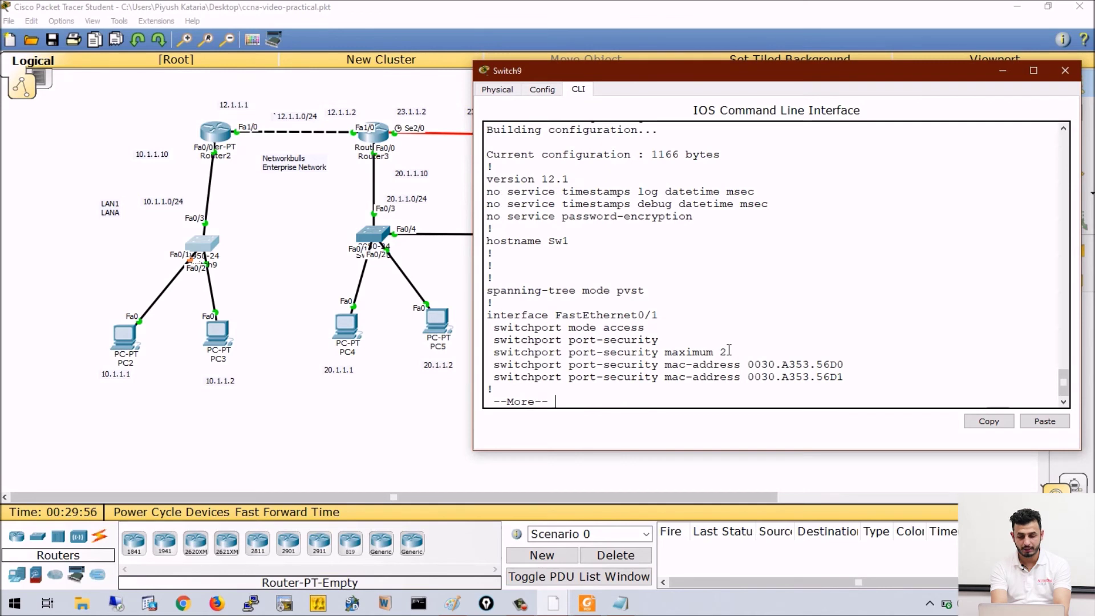
left_click_drag(556, 315, 855, 381)
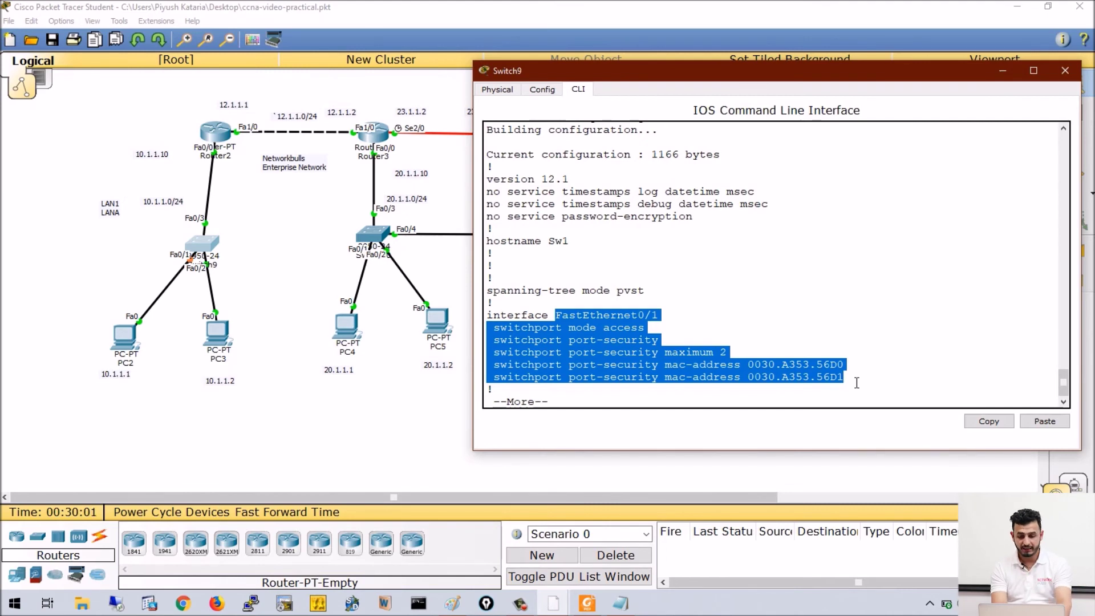
key("ctrl+c")
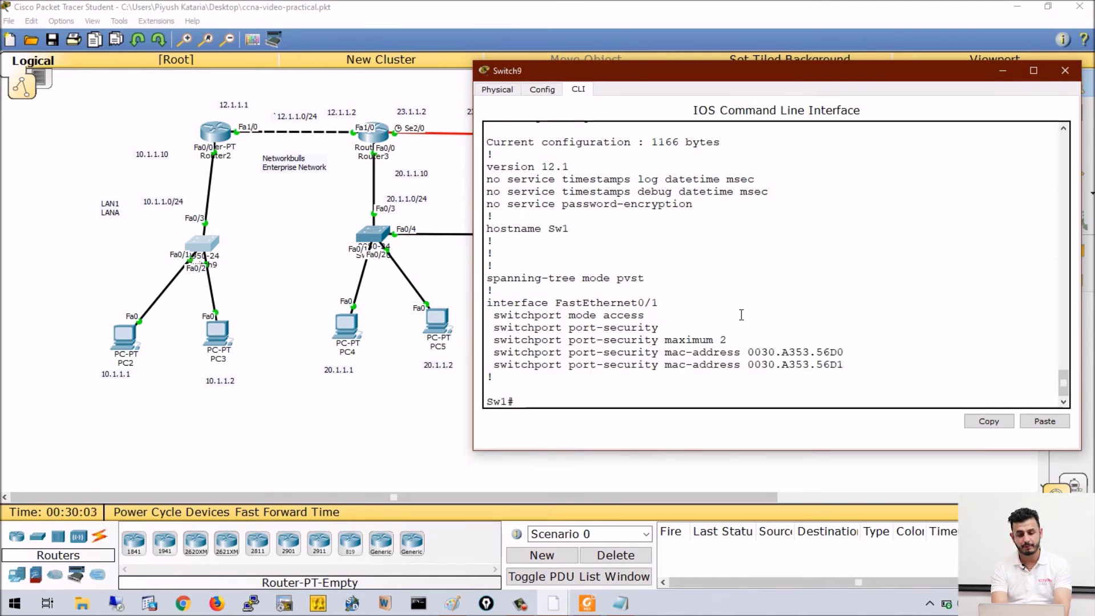
Step: Check PC2's FastEthernet0 settings, then open its Command Prompt
left_click(135, 344)
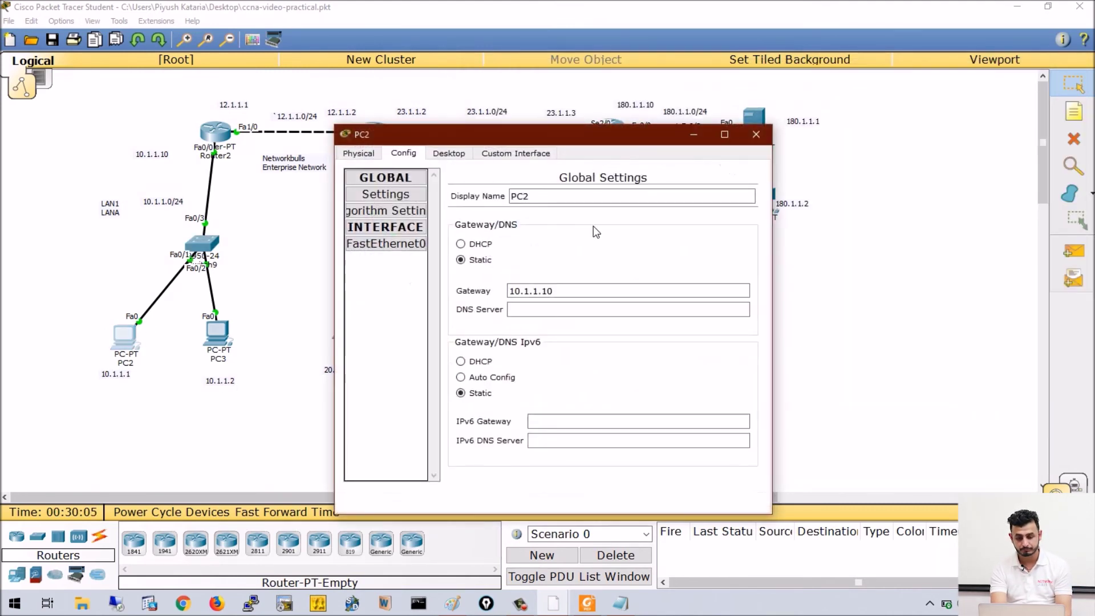
left_click(449, 153)
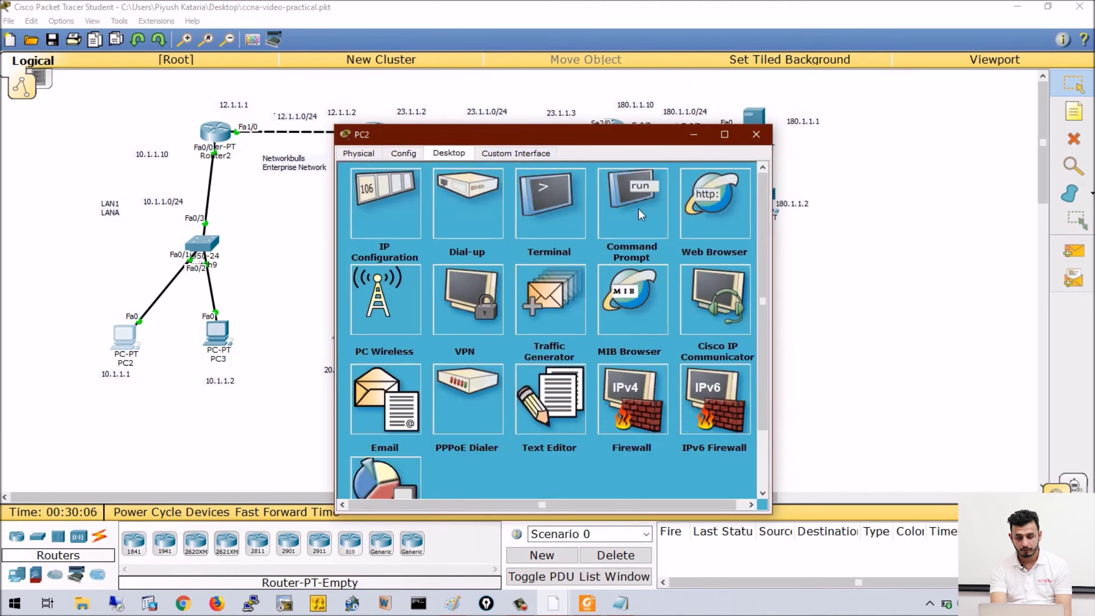
left_click(401, 159)
left_click(386, 244)
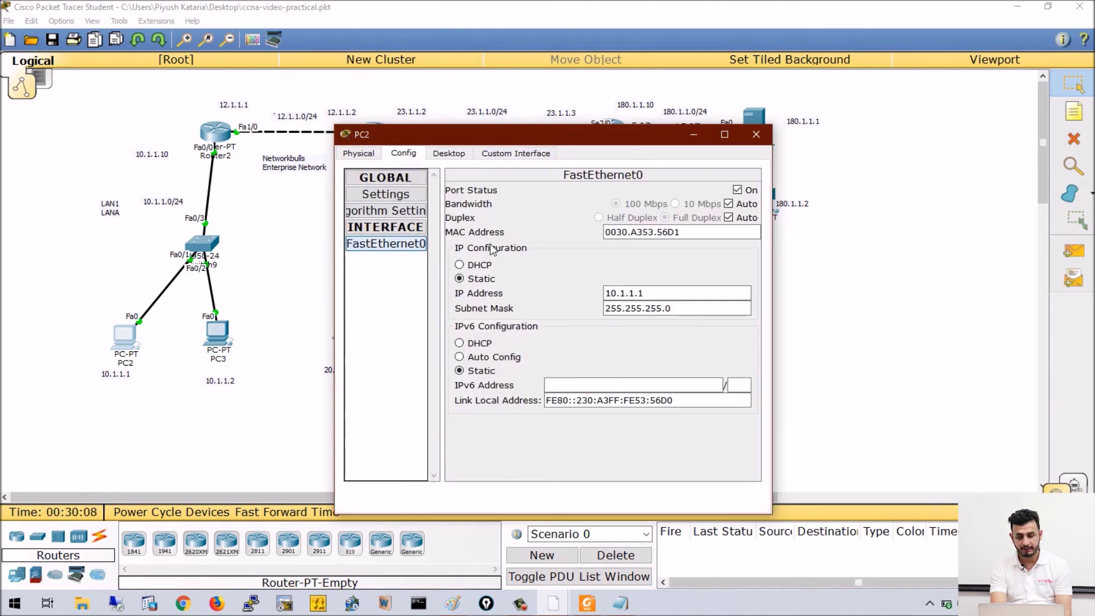
left_click(449, 153)
left_click(562, 220)
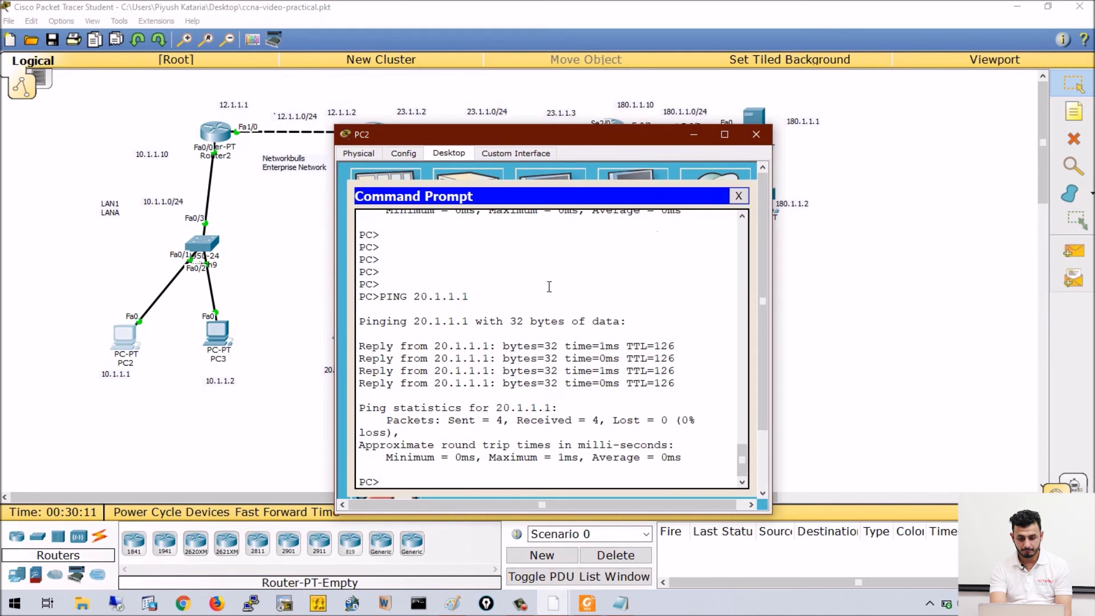
Step: Ping 20.1.1.1 and 20.1.1.2 from PC2
key("Return")
key("Up")
key("Return")
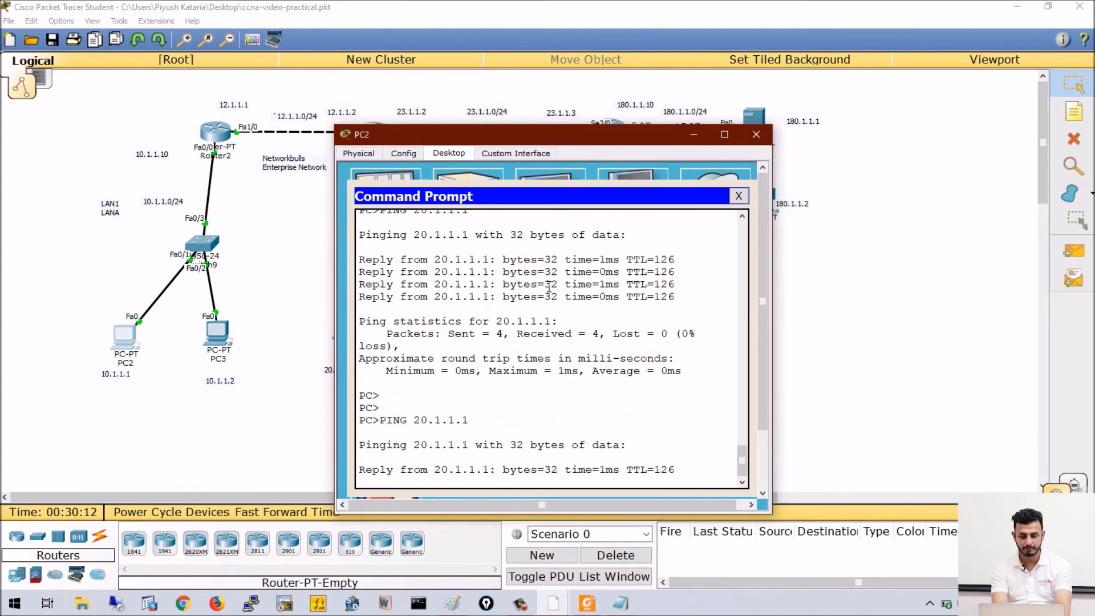
key("ctrl+c")
type("ping 20.1.")
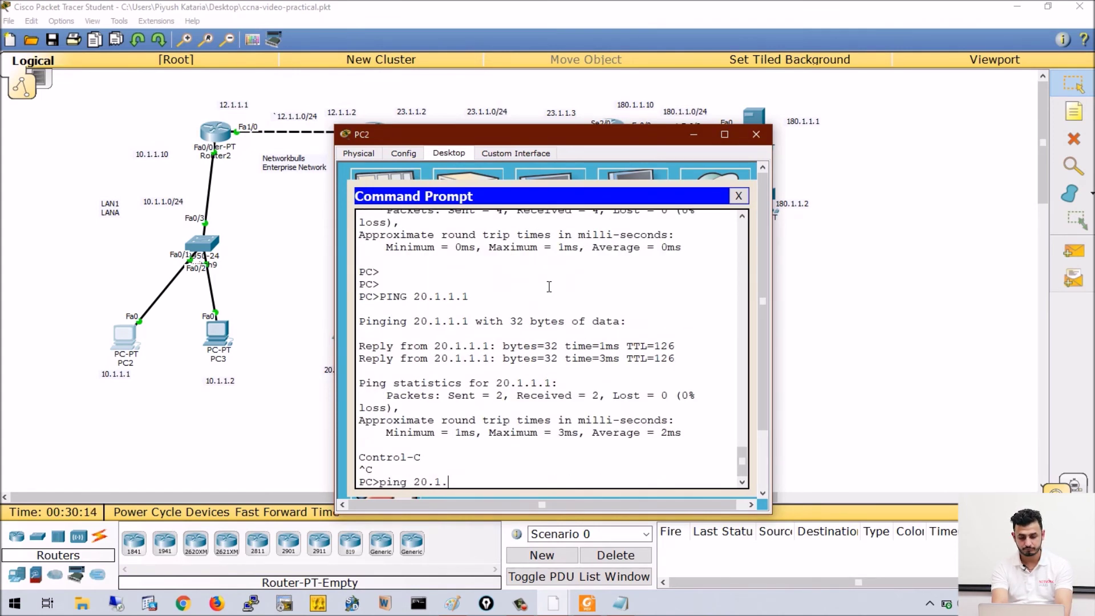
type("1.2")
key("Return")
key("ctrl+c")
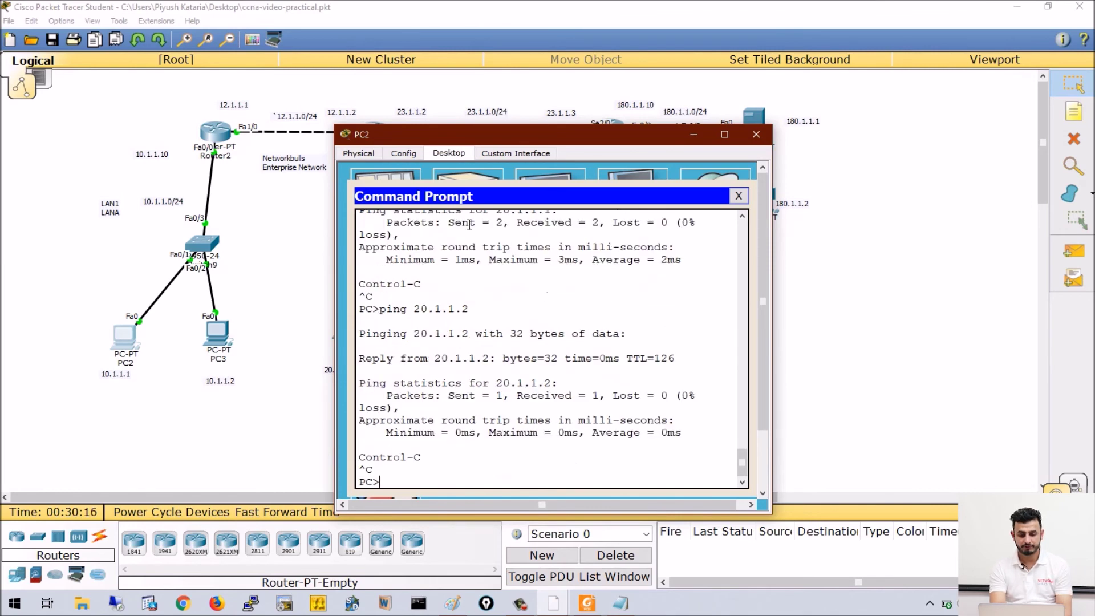
left_click(739, 196)
Step: Change PC2's FastEthernet0 MAC address to 0030.A353.56D0
left_click(402, 153)
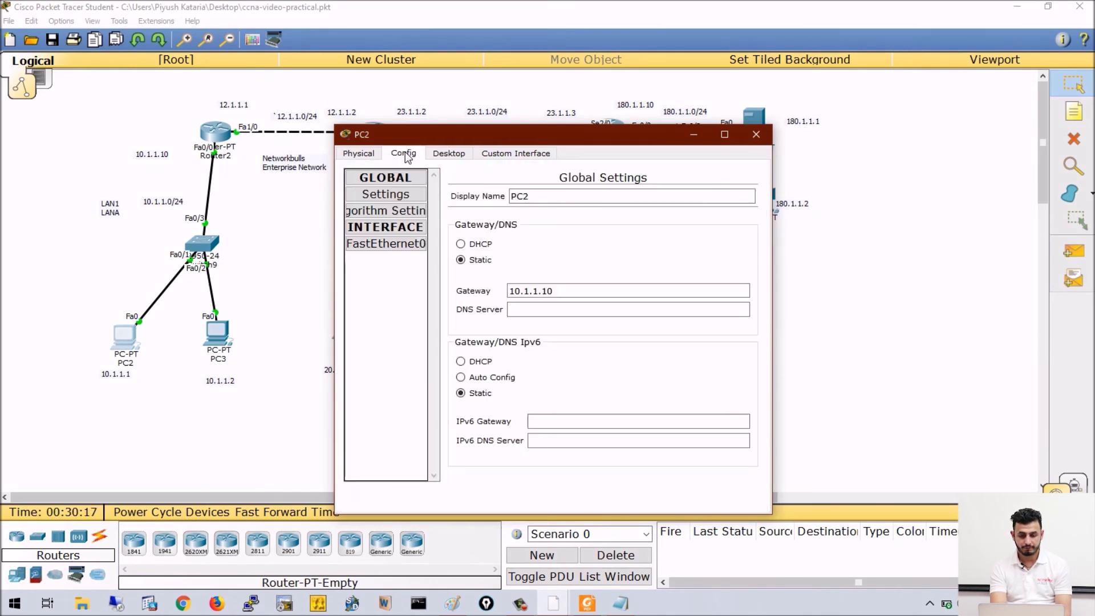
left_click(398, 249)
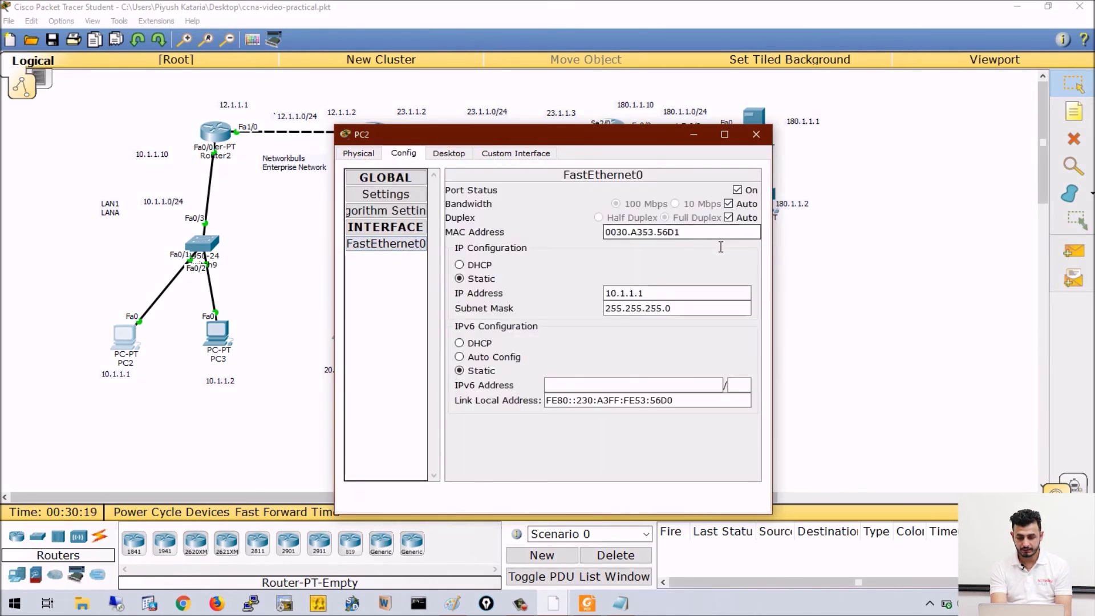
type("0")
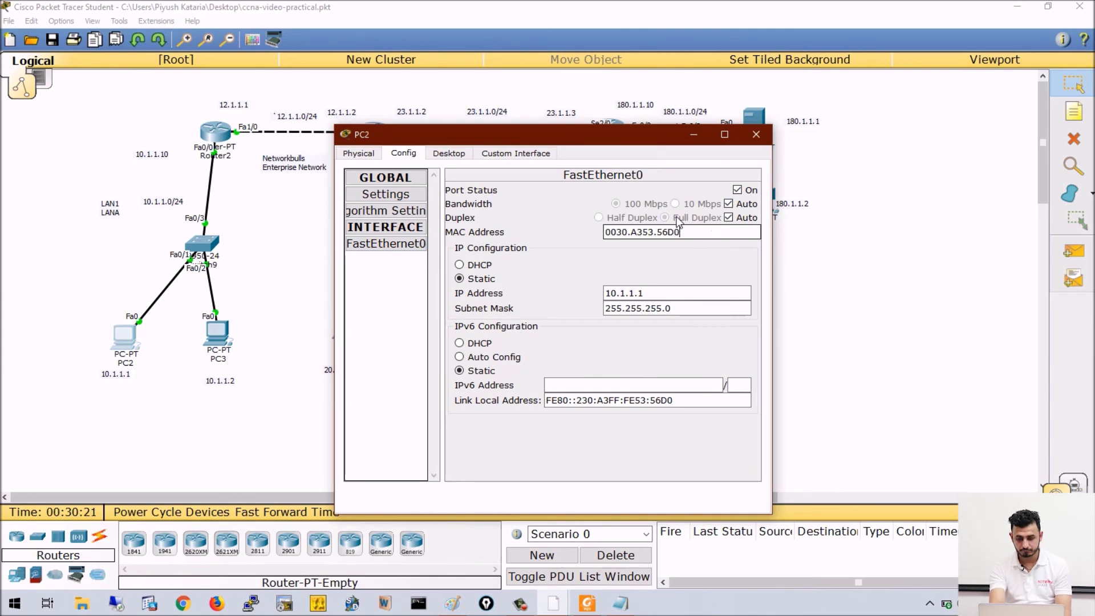
Step: Ping 20.1.1.1 and 20.1.1.2 again, then close and hide PC2's window
left_click(449, 153)
left_click(651, 197)
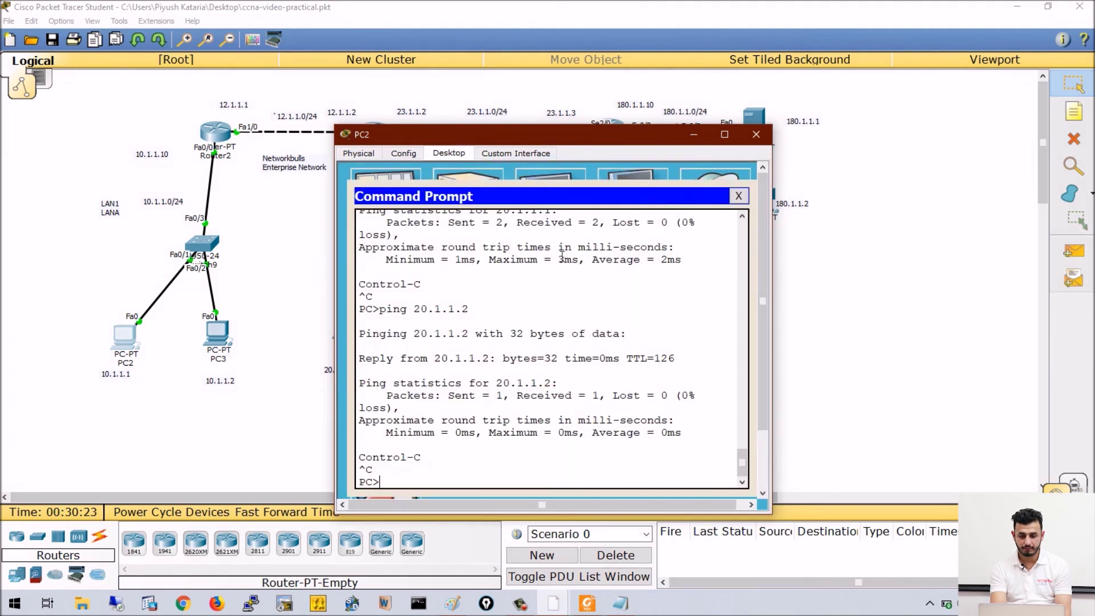
key("Return")
type("ping 20.")
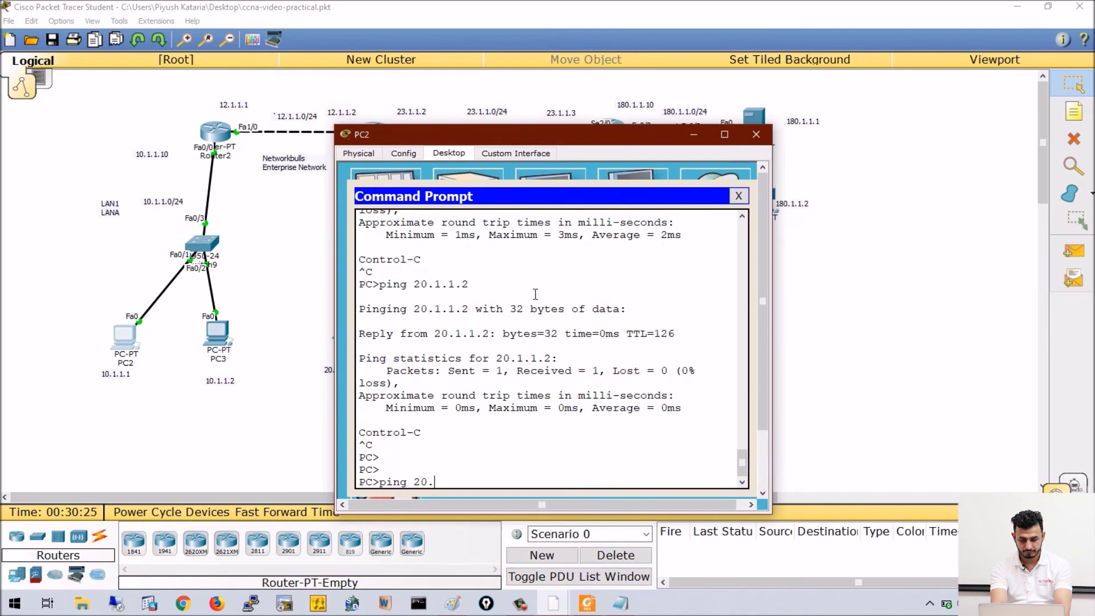
key("Return")
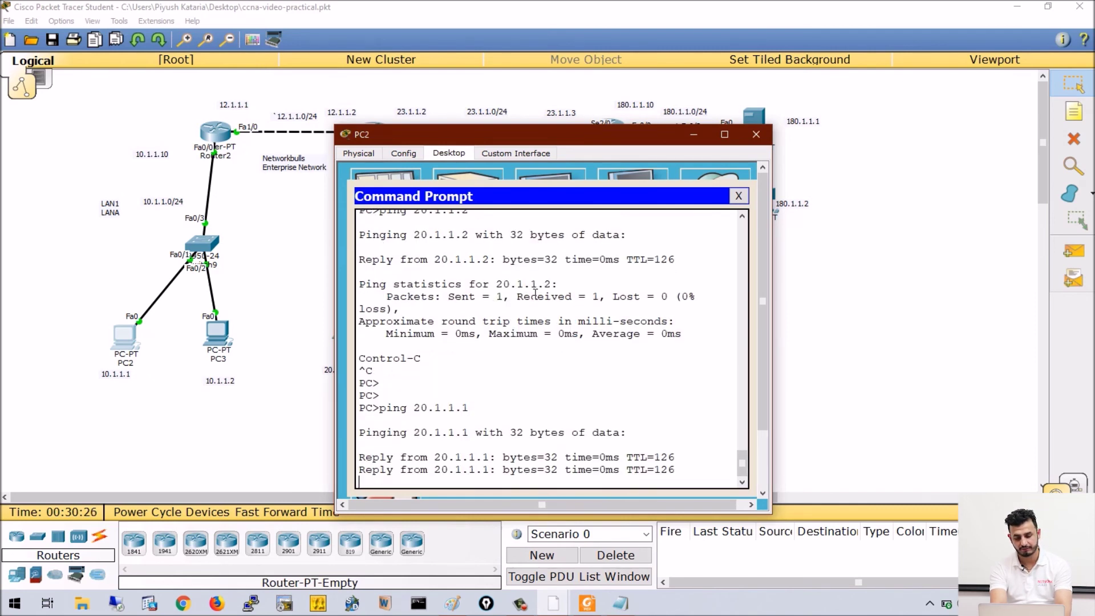
key("ctrl+c")
type("ping 20.1.1.2")
key("Return")
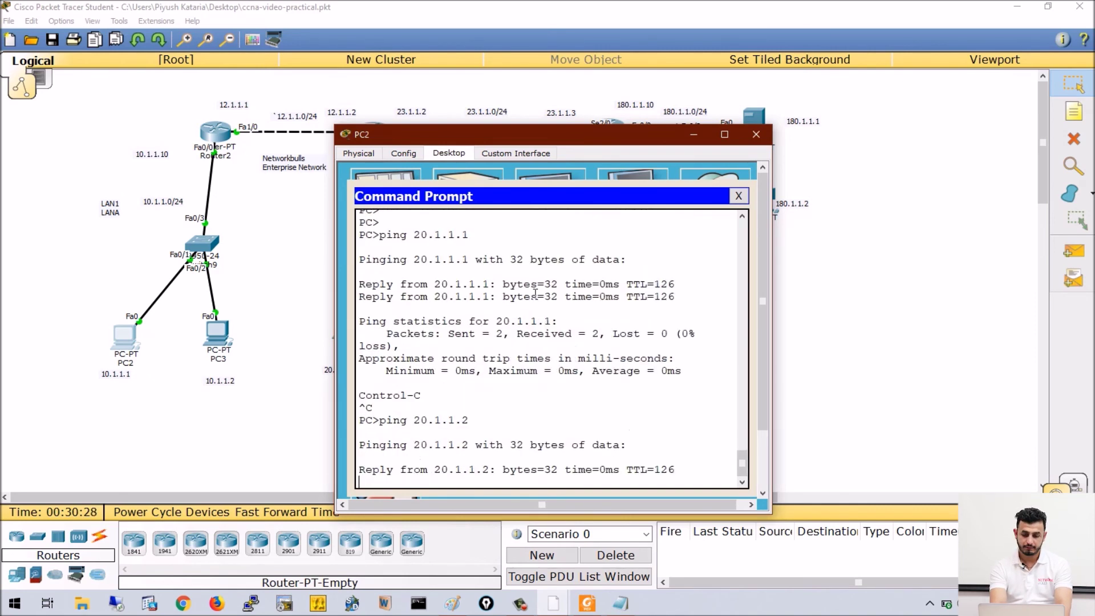
left_click(738, 195)
left_click(694, 134)
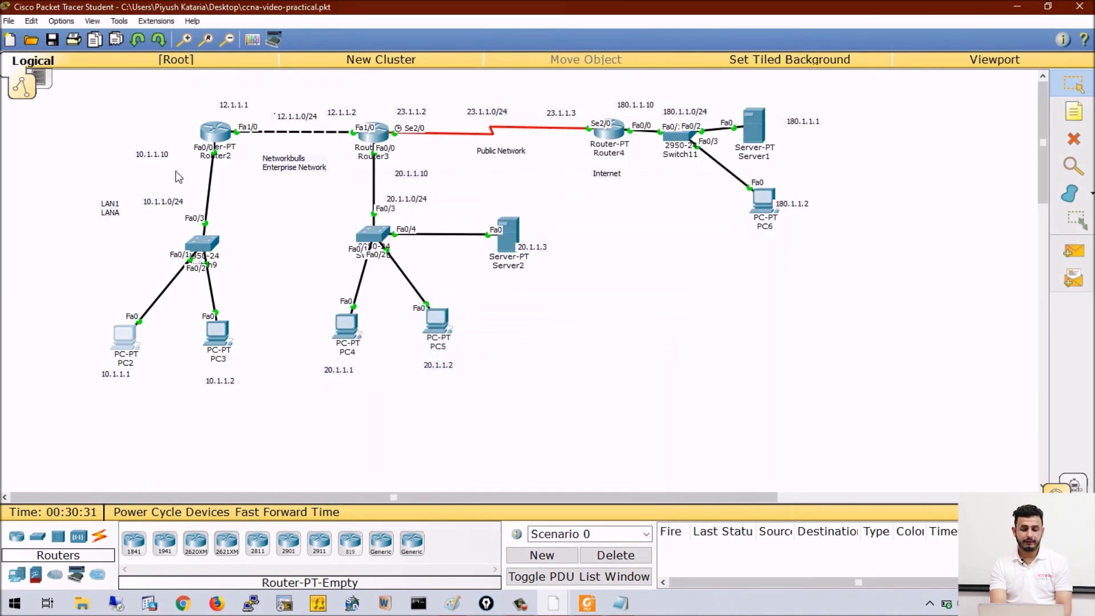
Step: In Switch9's CLI, enter global configuration mode and then interface Fa0/1 configuration
left_click(211, 243)
key("Return")
key("Return")
key("Return")
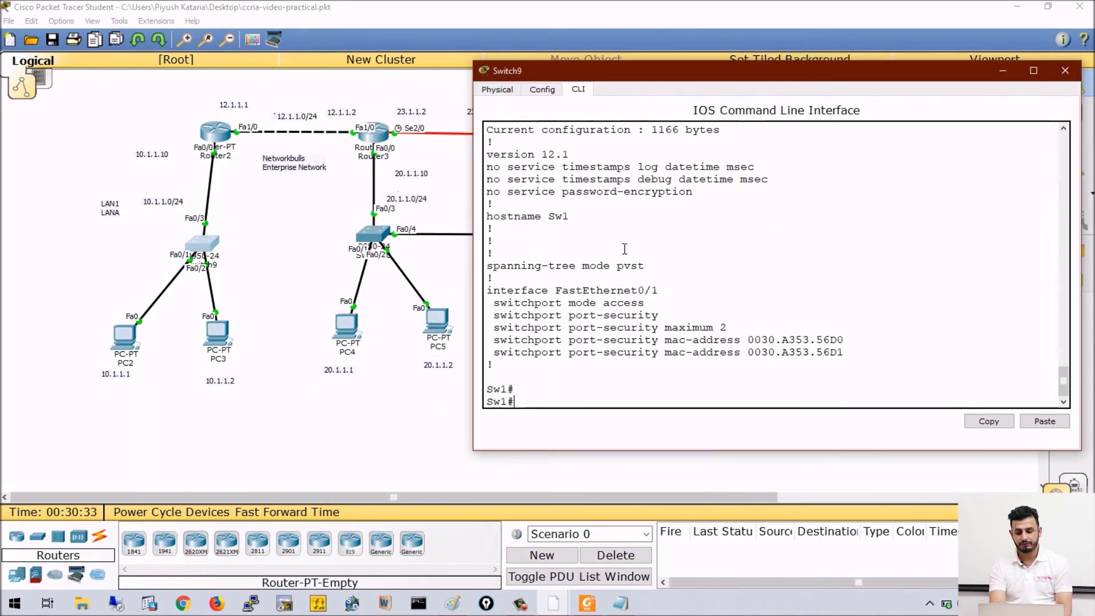
type("conf t")
key("Return")
type("int fa")
key("Tab")
type("0/1")
key("Return")
Step: List the port-security violation modes (protect, restrict, shutdown), then clear the line and exit
type("sw")
key("Tab")
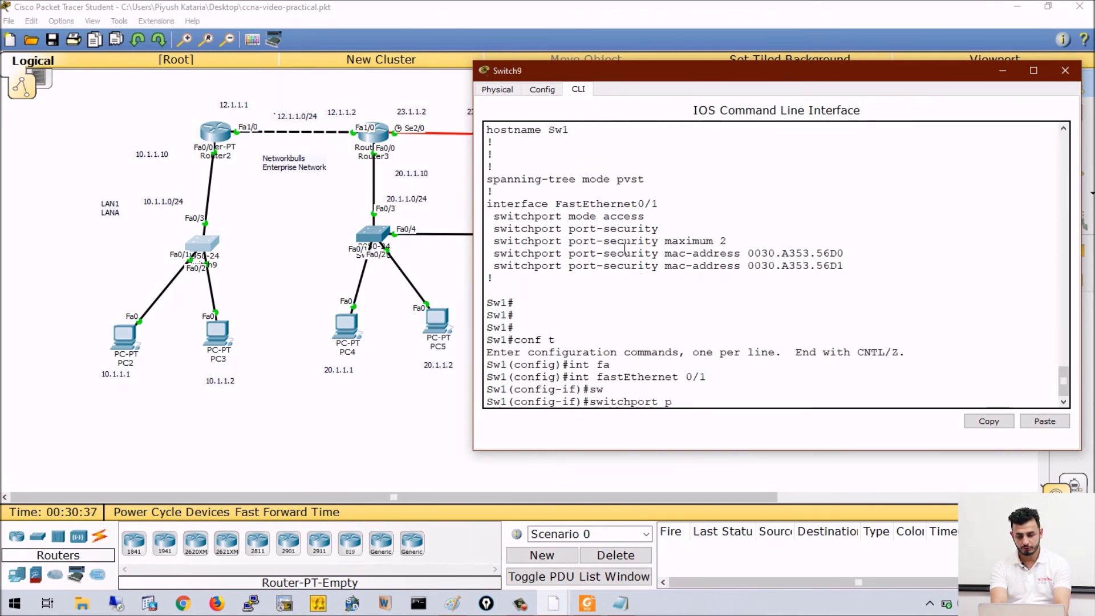
type("po")
type("vi")
key("Tab")
type("?")
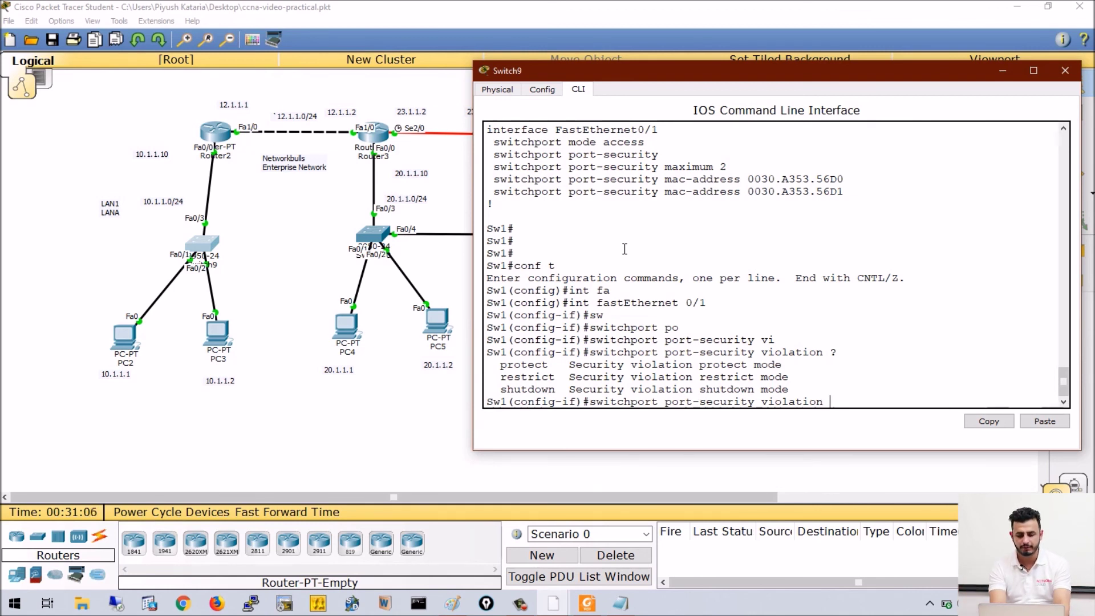
key("BackSpace")
key("BackSpace")
key("BackSpace")
key("BackSpace")
key("BackSpace")
key("BackSpace")
key("BackSpace")
key("BackSpace")
key("BackSpace")
key("BackSpace")
key("BackSpace")
key("BackSpace")
key("BackSpace")
key("BackSpace")
key("BackSpace")
key("BackSpace")
key("BackSpace")
key("BackSpace")
key("BackSpace")
key("BackSpace")
type("e")
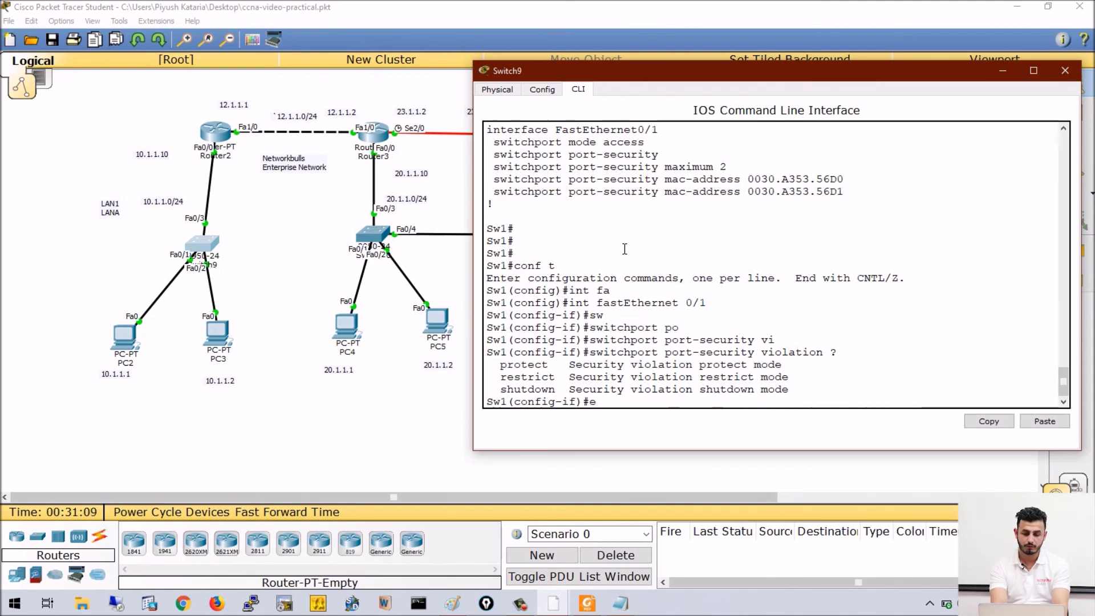
type("xit")
key("Return")
key("Return")
key("Return")
key("Return")
key("Return")
key("Return")
key("Return")
key("Return")
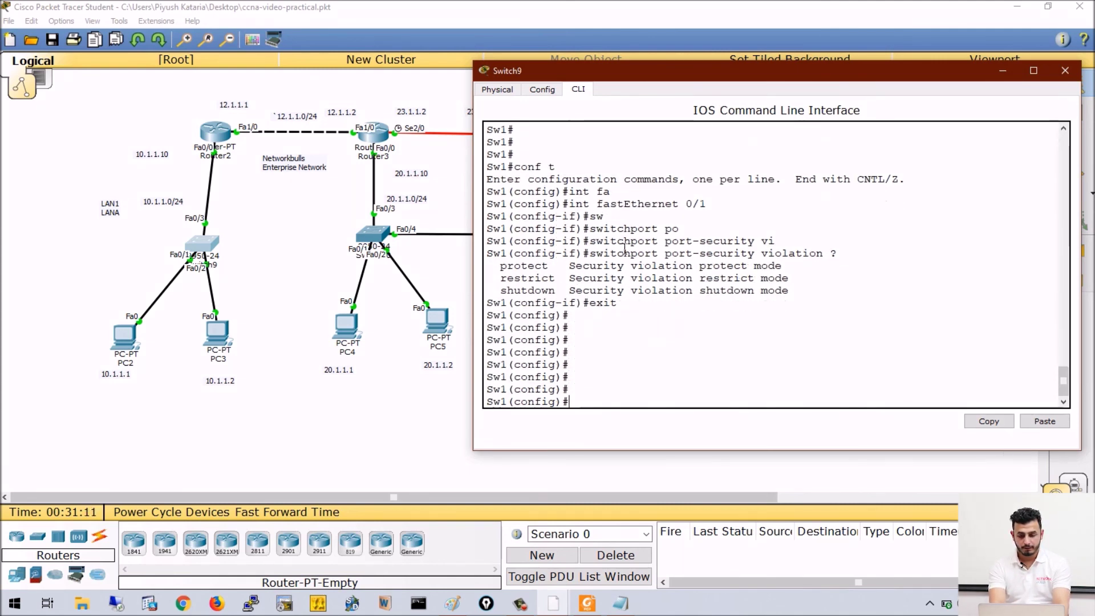